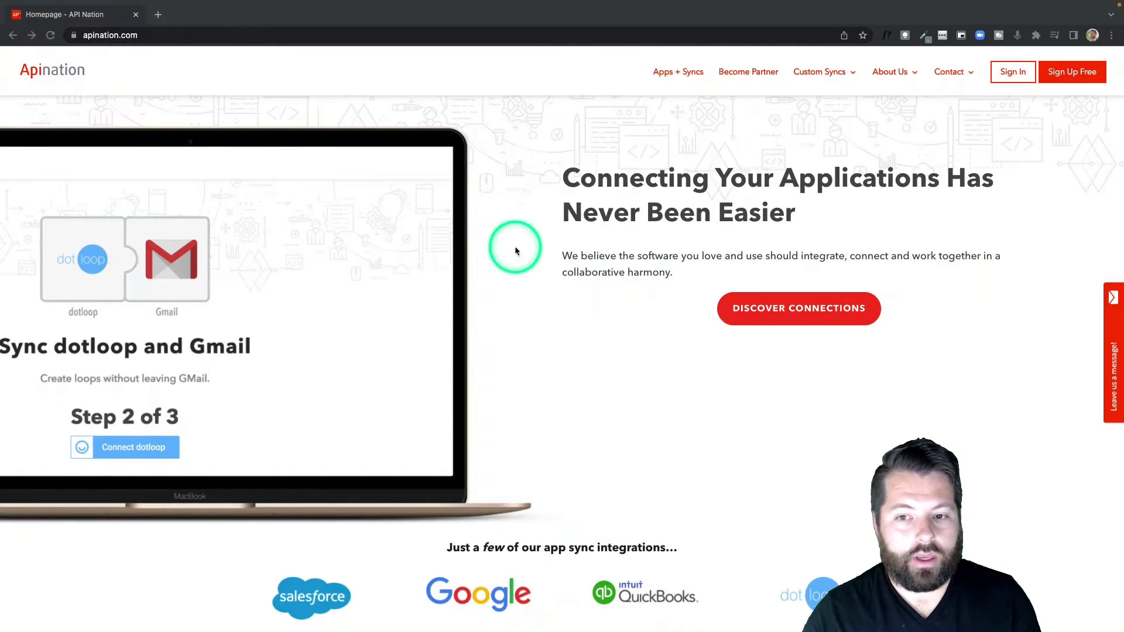
# Open the Google Contacts integration page from Discover Connections.
pyautogui.click(803, 312)
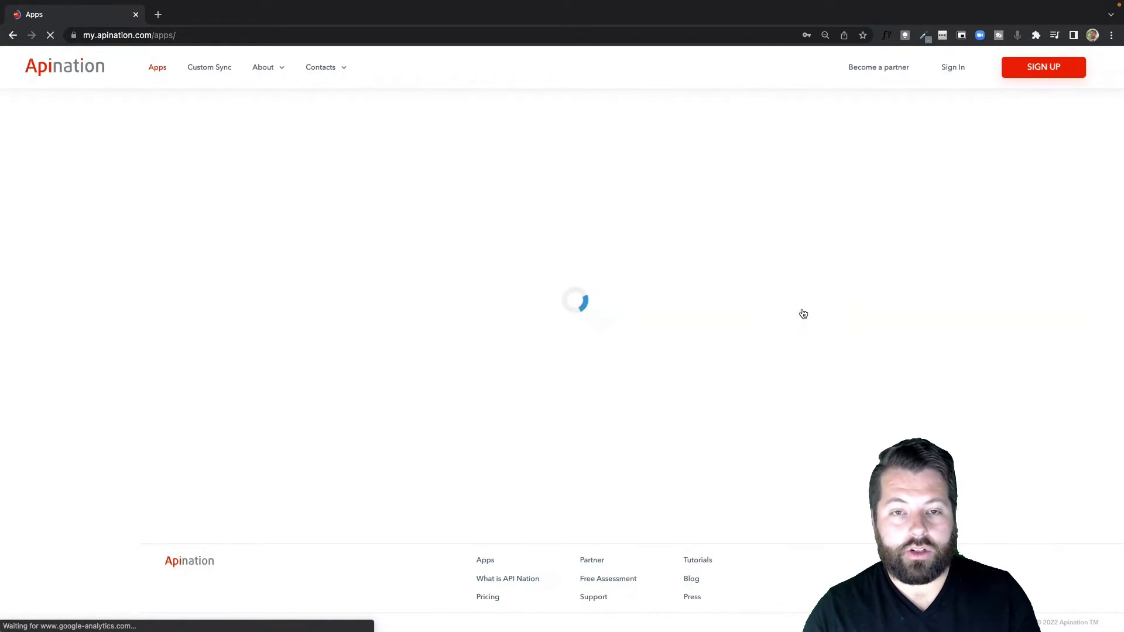
pyautogui.click(569, 278)
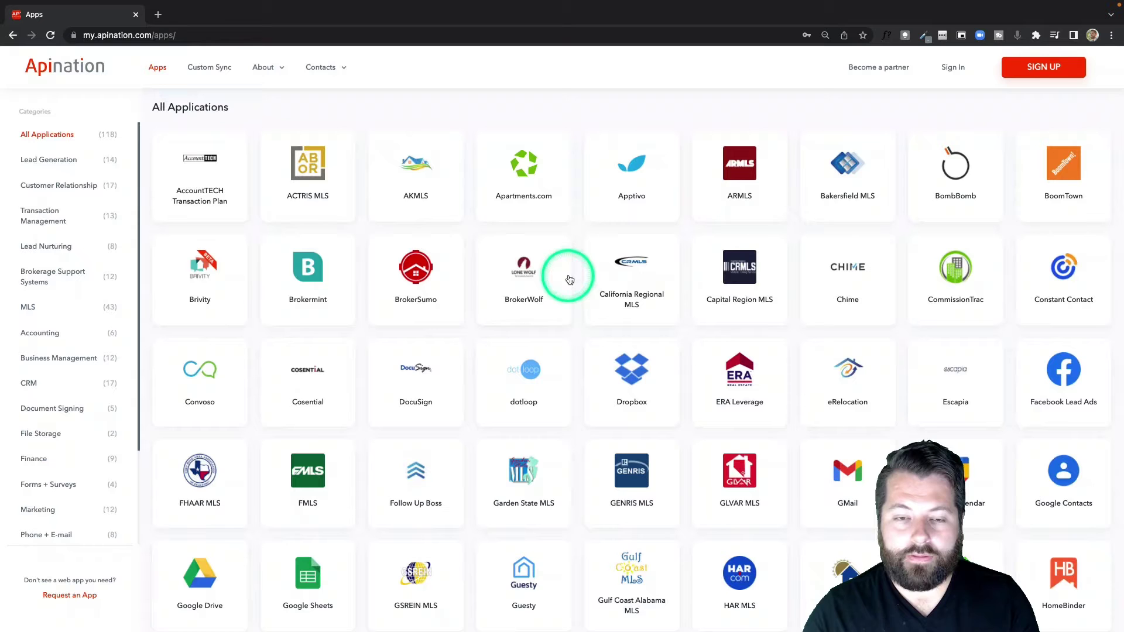
pyautogui.scroll(-1, 569, 279)
pyautogui.scroll(-2, 569, 279)
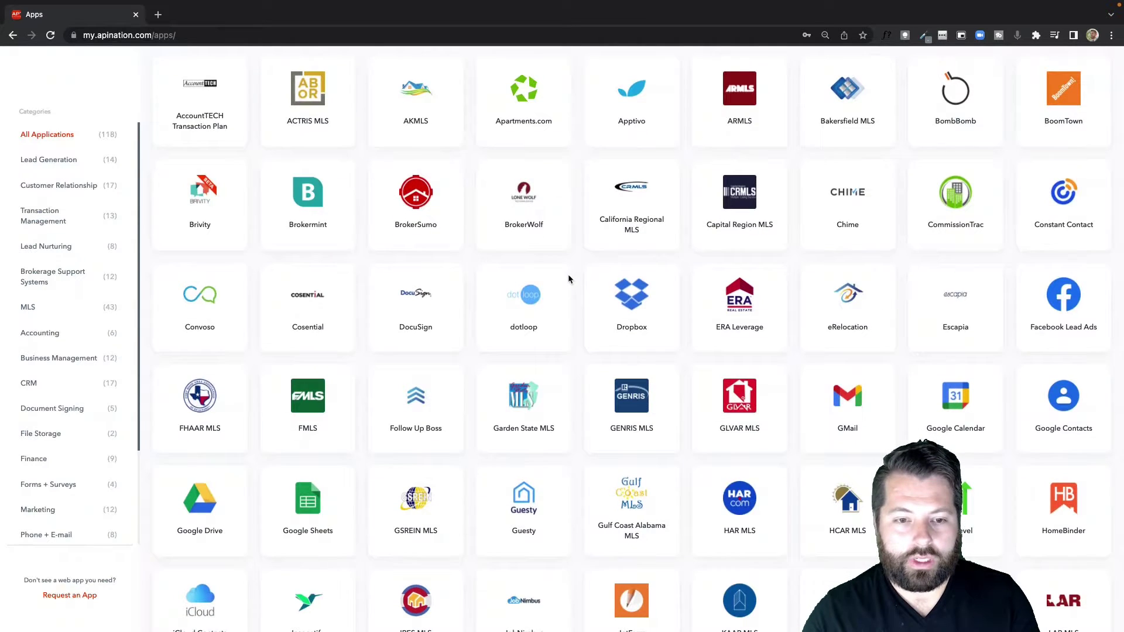
pyautogui.scroll(-5, 568, 279)
pyautogui.click(1082, 251)
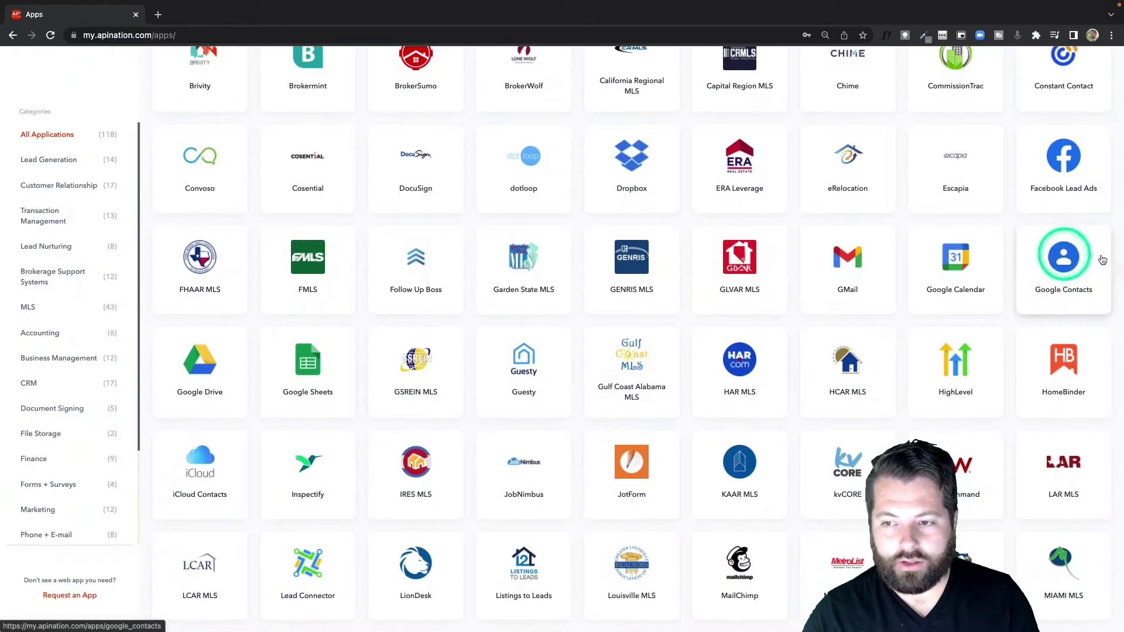
pyautogui.click(1065, 263)
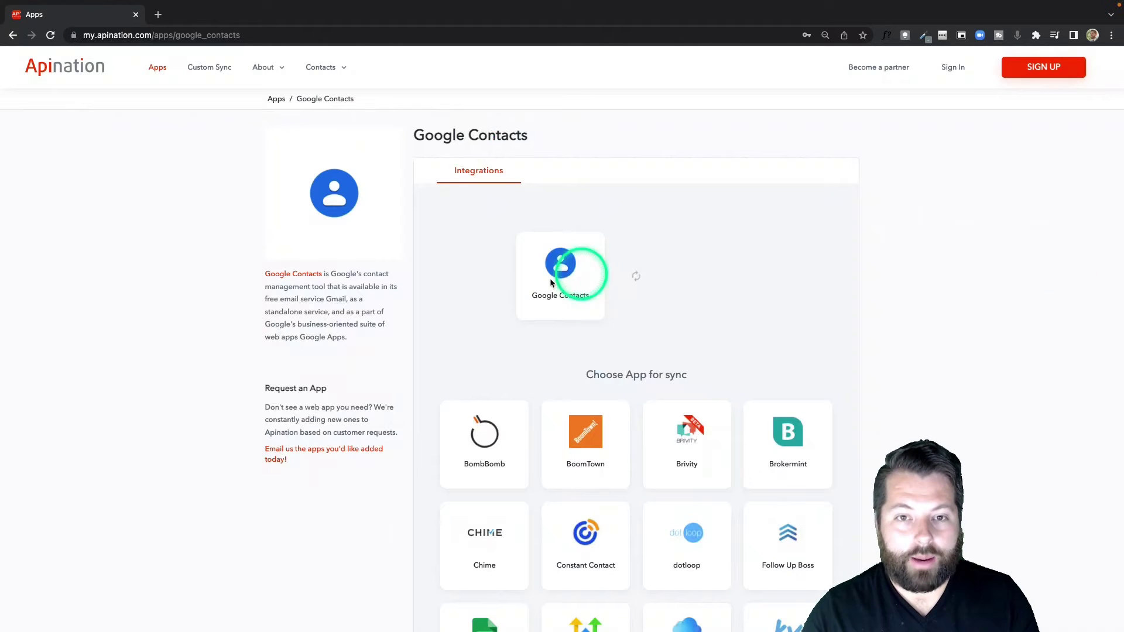
# Choose Chime as the app to sync with Google Contacts, after briefly trying BoomTown and Constant Contact.
pyautogui.scroll(-2, 591, 371)
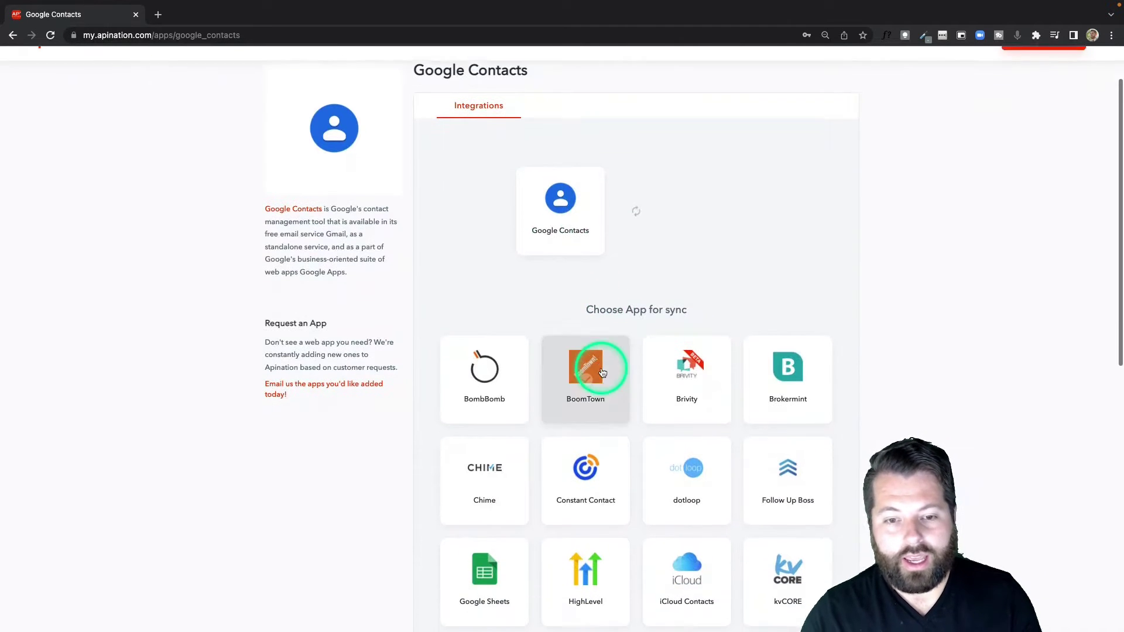
pyautogui.click(602, 373)
pyautogui.scroll(-2, 603, 373)
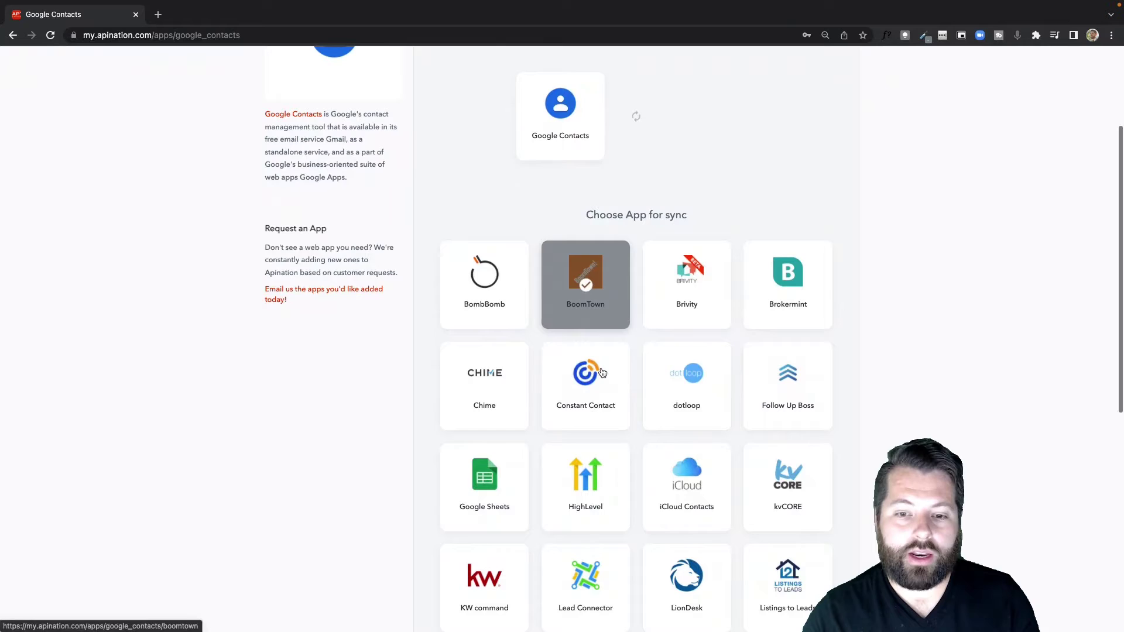
pyautogui.click(606, 372)
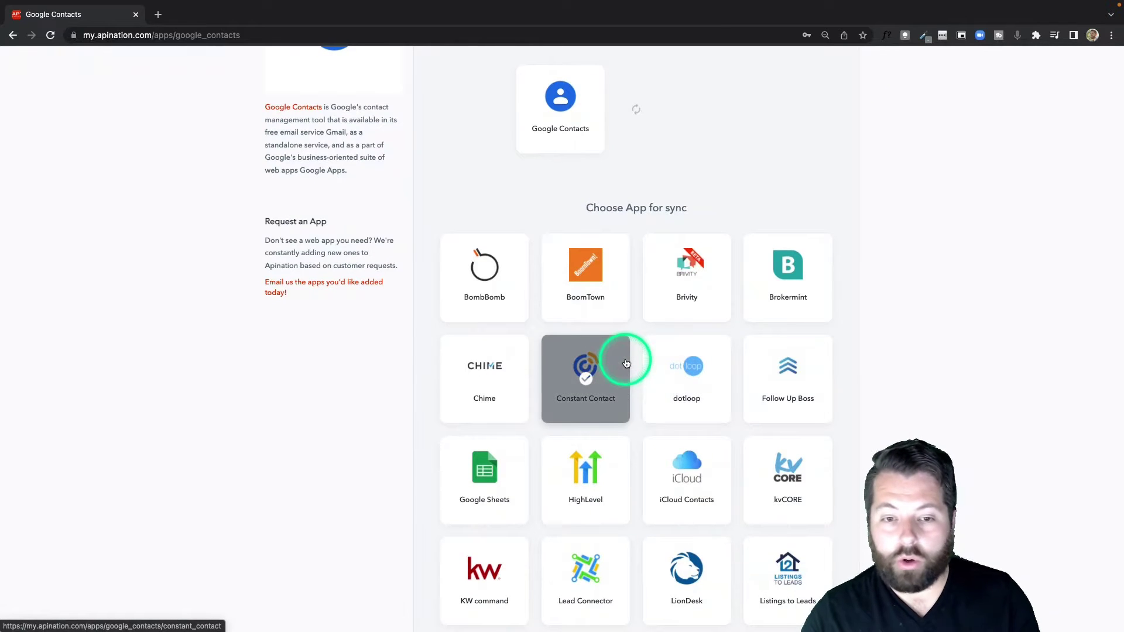
pyautogui.click(495, 363)
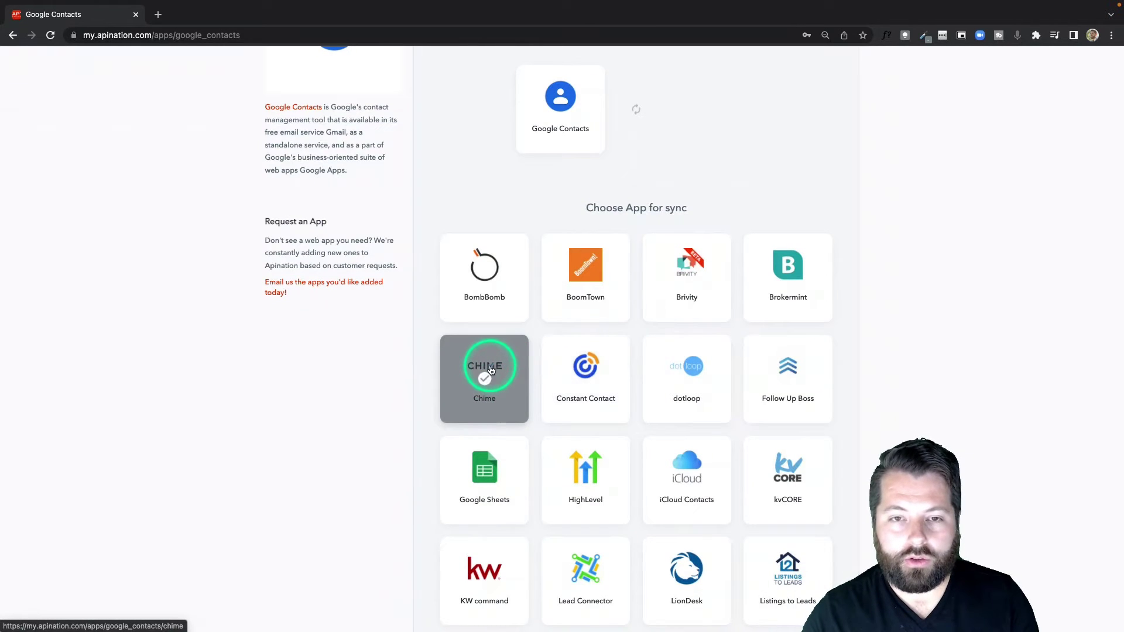
# Activate 'Chime leads to Google Contacts people', confirm no other sync apps, and start connecting Google Contacts.
pyautogui.click(490, 370)
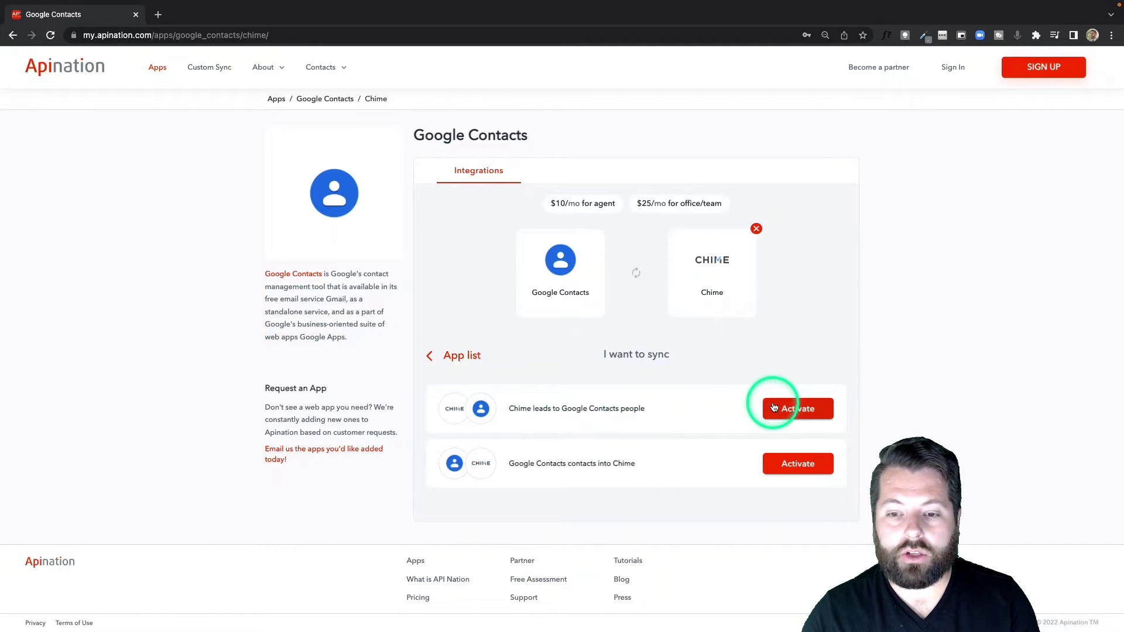
pyautogui.click(791, 410)
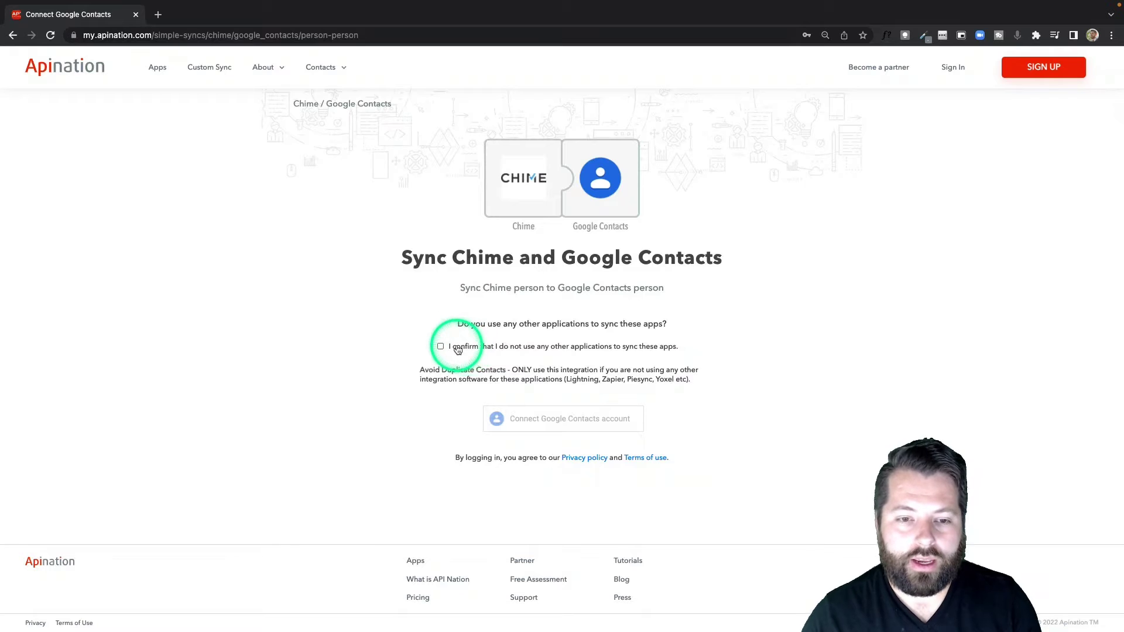
pyautogui.click(440, 347)
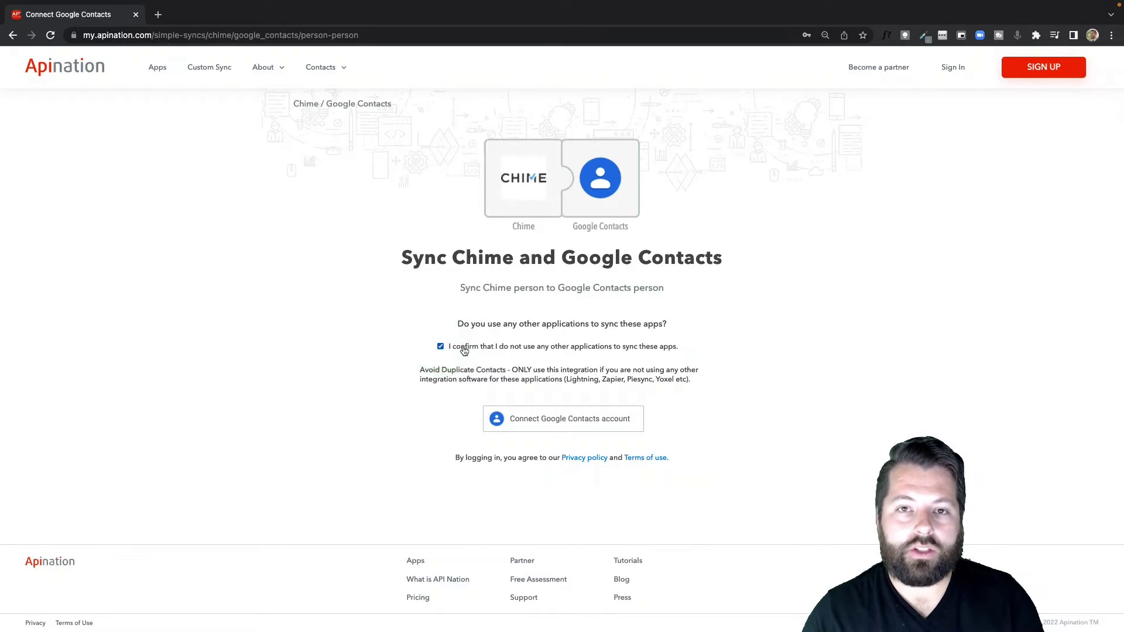
pyautogui.click(541, 421)
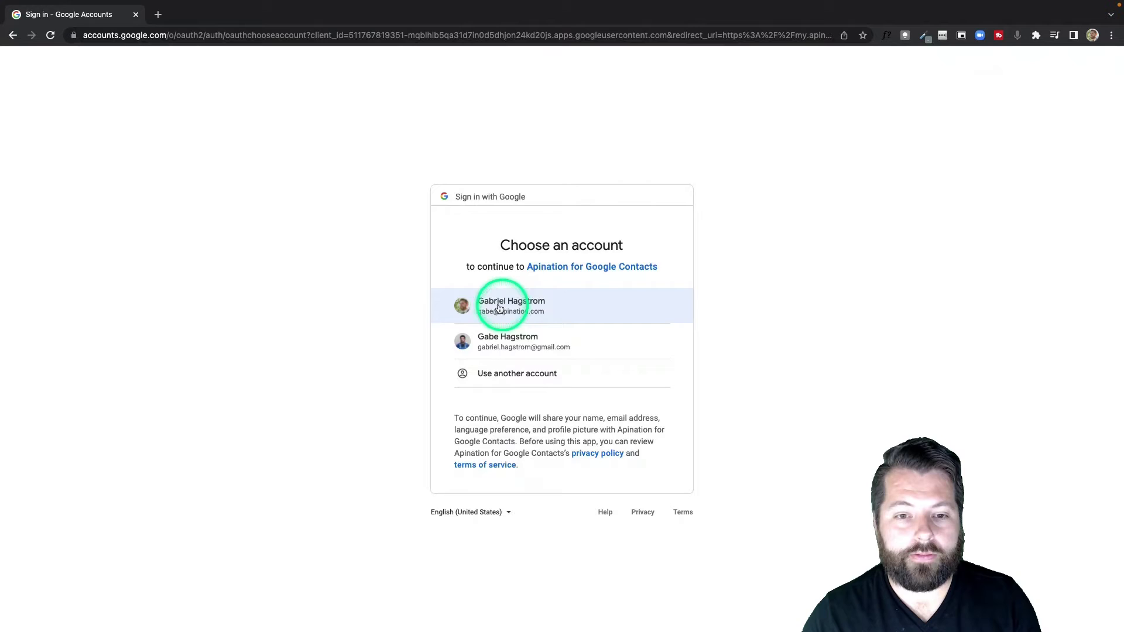
# Sign in with the first listed Google account and allow Apination access to the contacts.
pyautogui.click(498, 304)
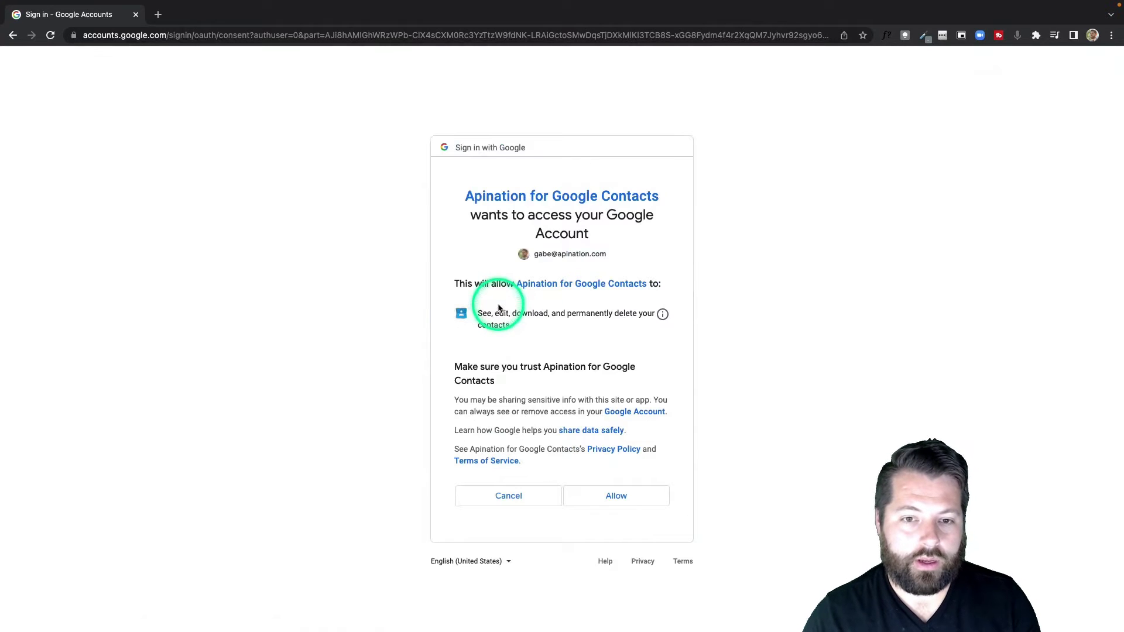
pyautogui.click(617, 496)
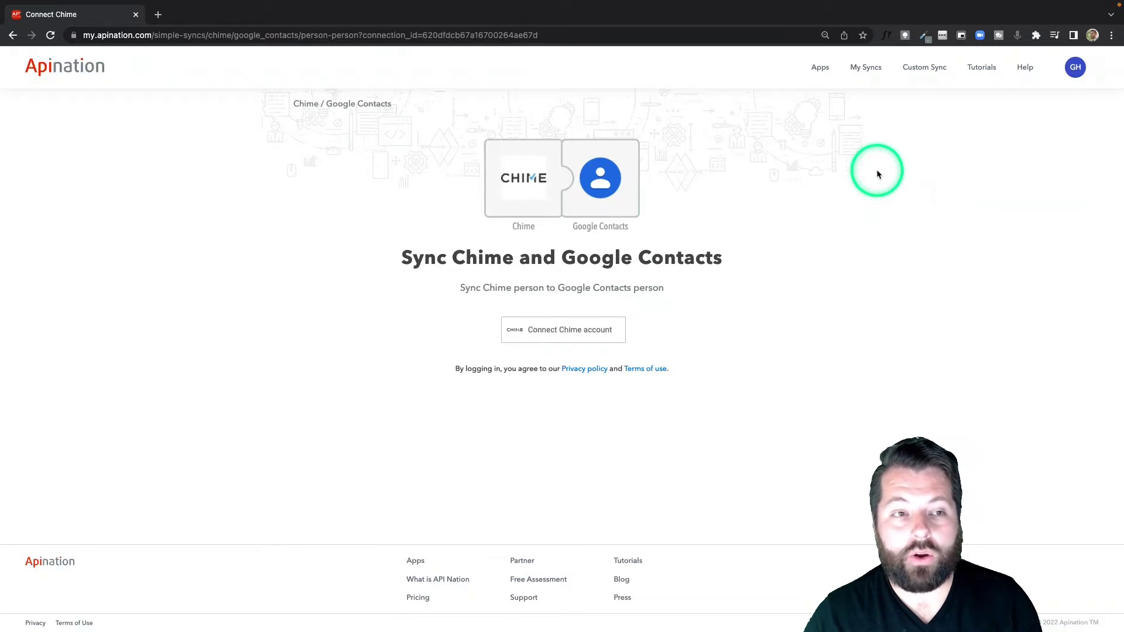
# Log into Chime with the account e-mail and password, then authorize API Nation.
pyautogui.click(554, 328)
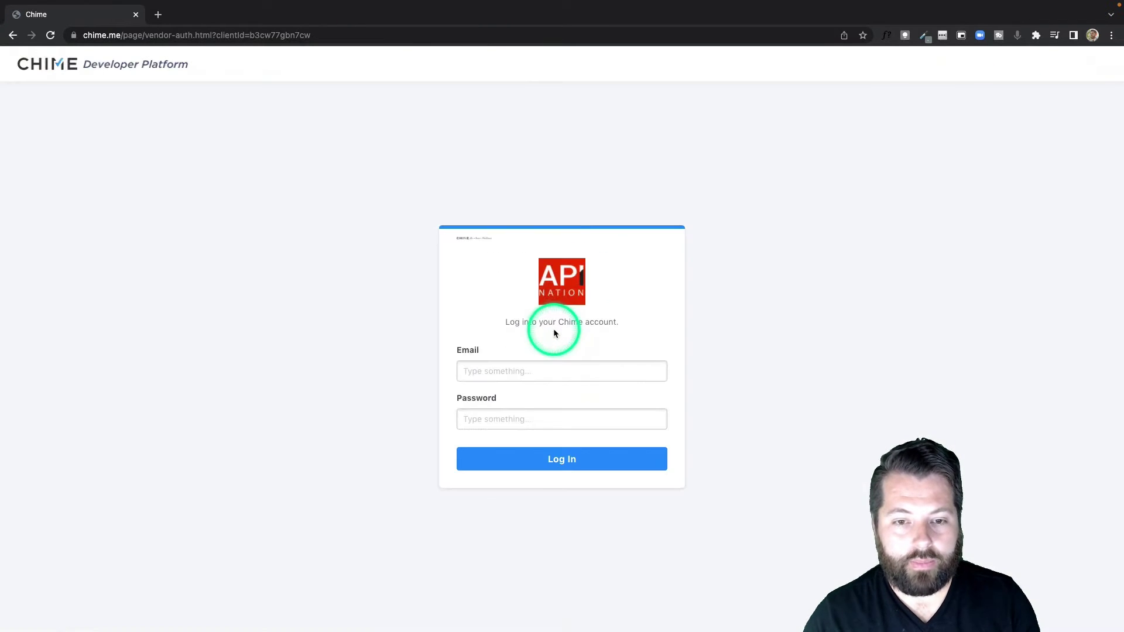
pyautogui.click(483, 375)
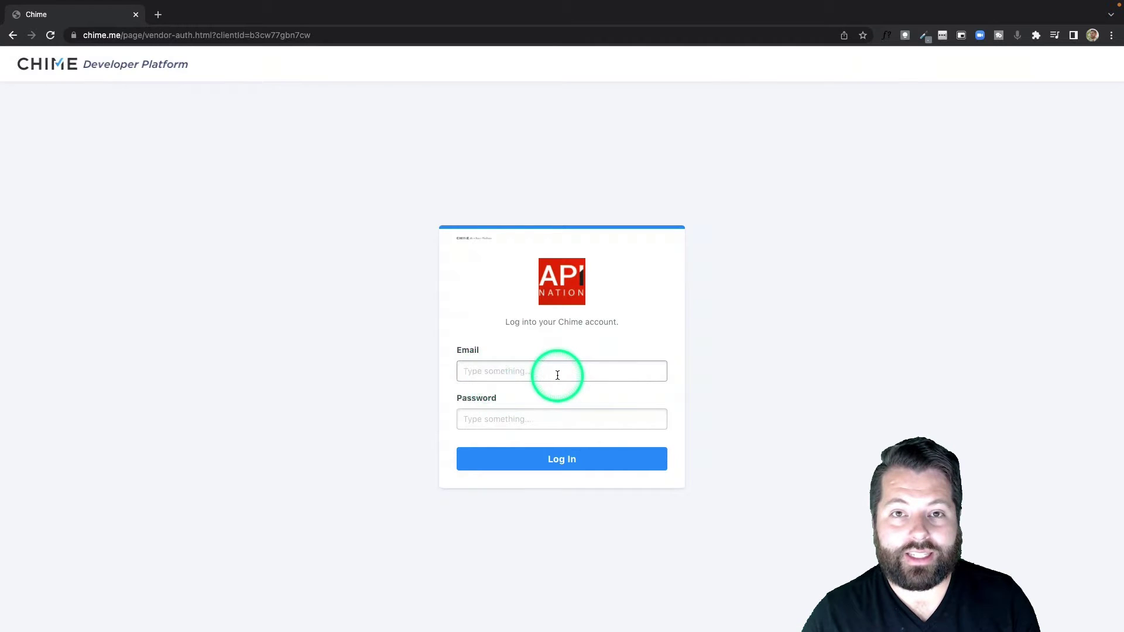
pyautogui.hotkey('ctrl', 'v')
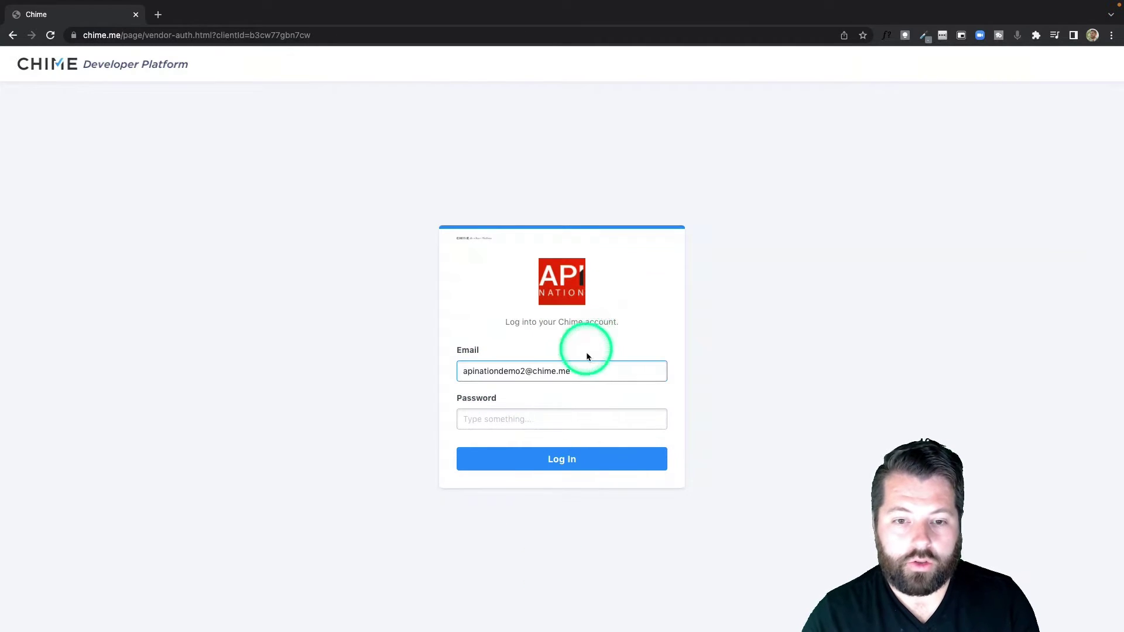
pyautogui.click(511, 418)
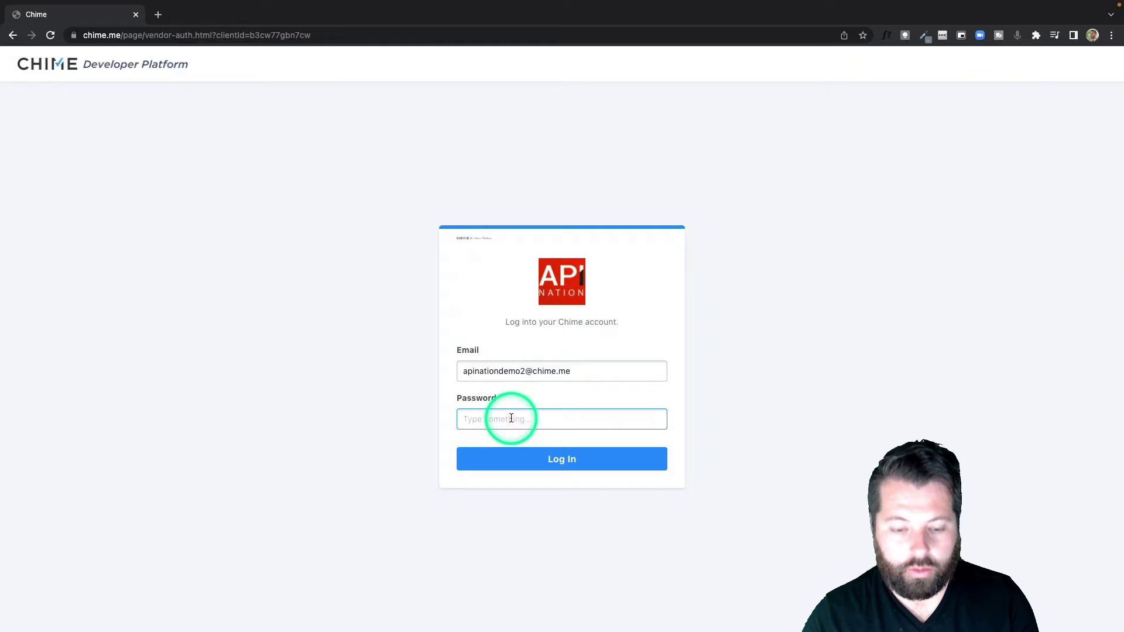
pyautogui.hotkey('ctrl', 'v')
pyautogui.click(550, 461)
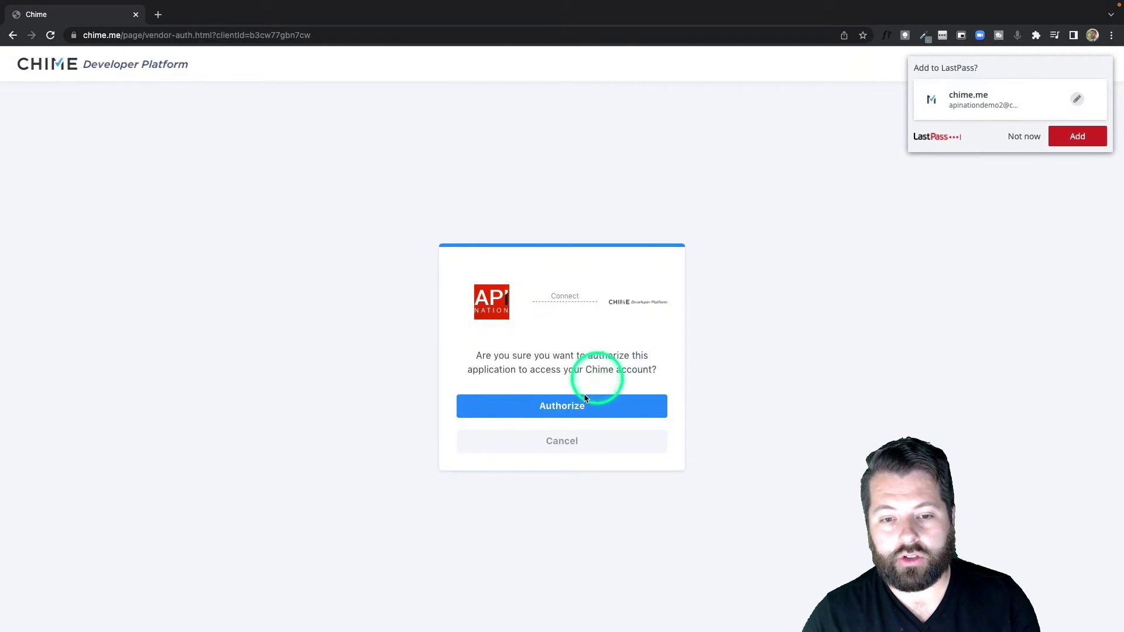
pyautogui.click(552, 410)
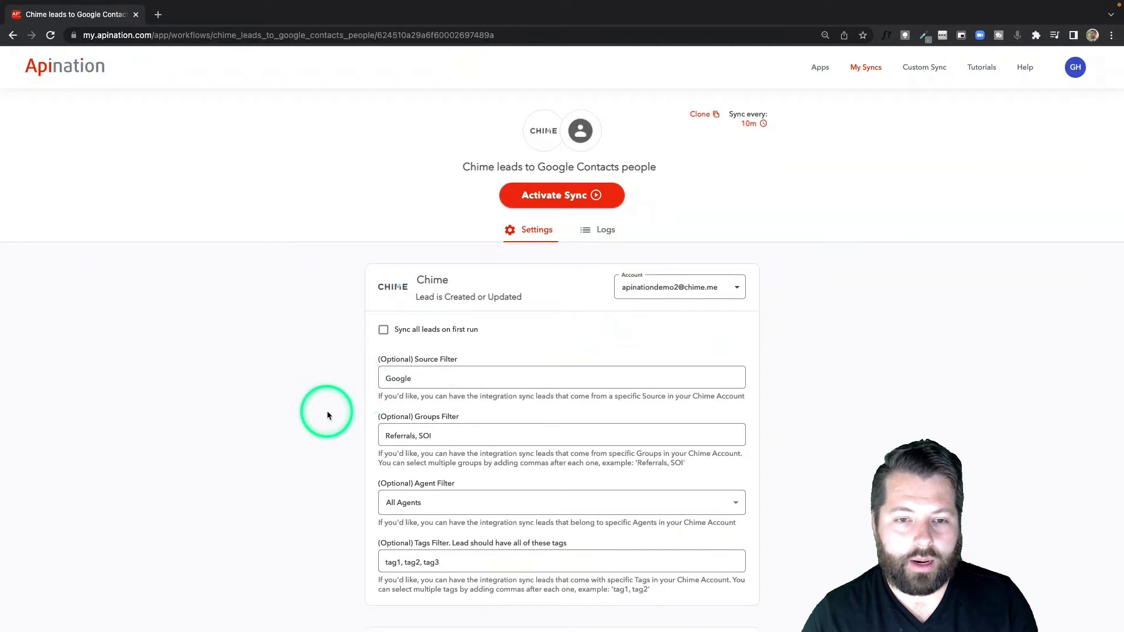
# Review the sync settings showing the linked Chime and Google Contacts accounts and Default folder.
pyautogui.scroll(-2, 327, 413)
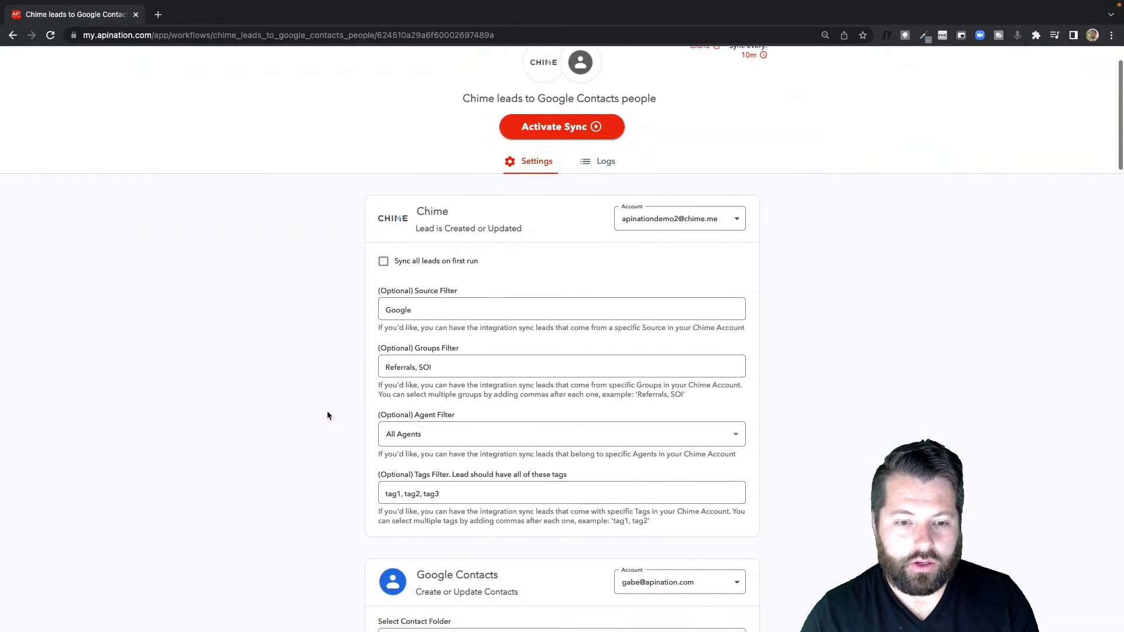
pyautogui.scroll(-1, 327, 414)
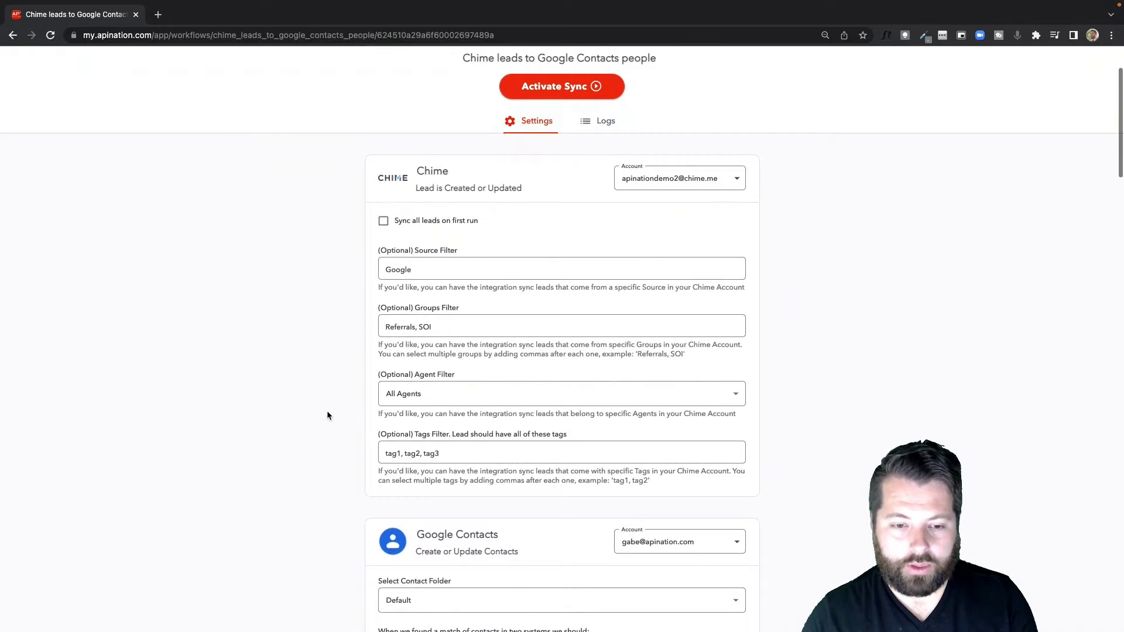
pyautogui.scroll(-1, 327, 415)
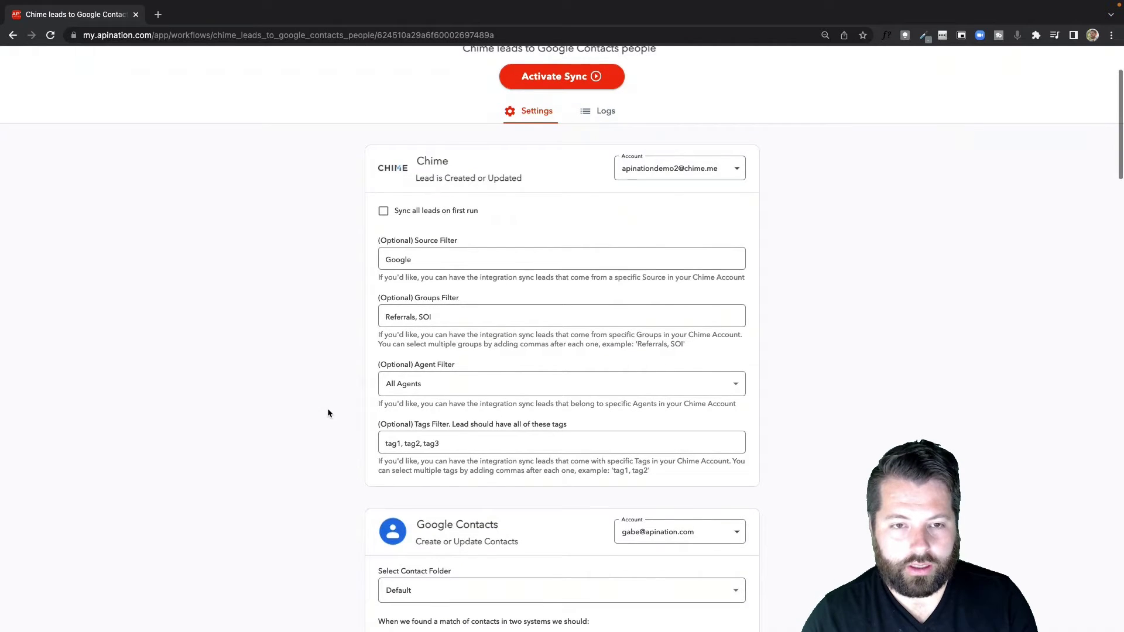
pyautogui.click(359, 270)
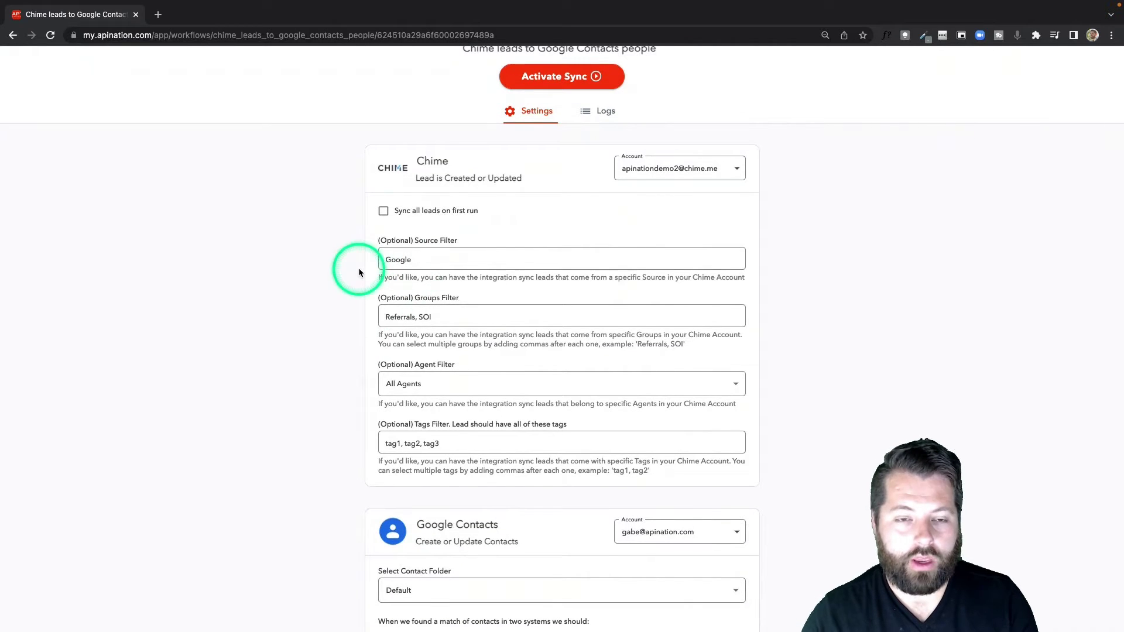
pyautogui.click(385, 214)
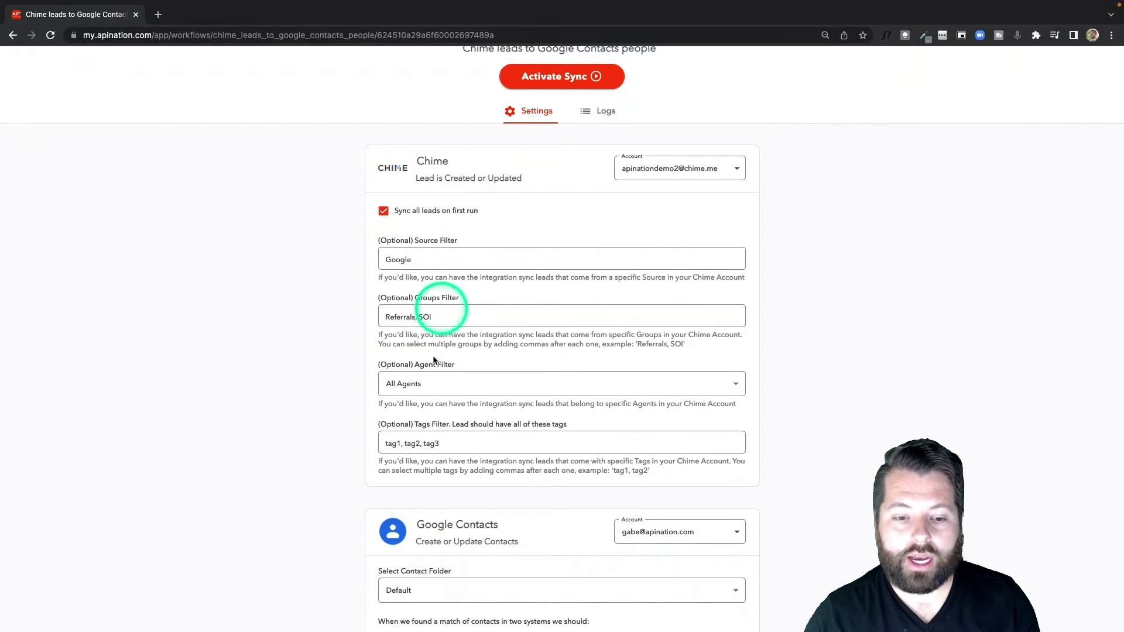
pyautogui.scroll(-1, 340, 348)
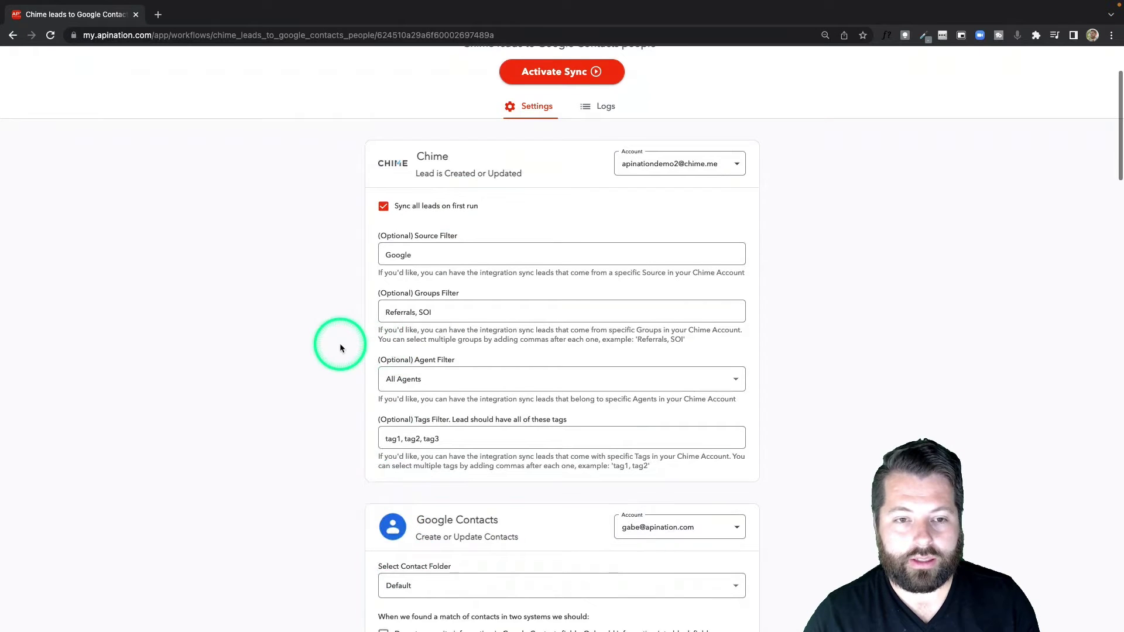
pyautogui.scroll(-1, 340, 347)
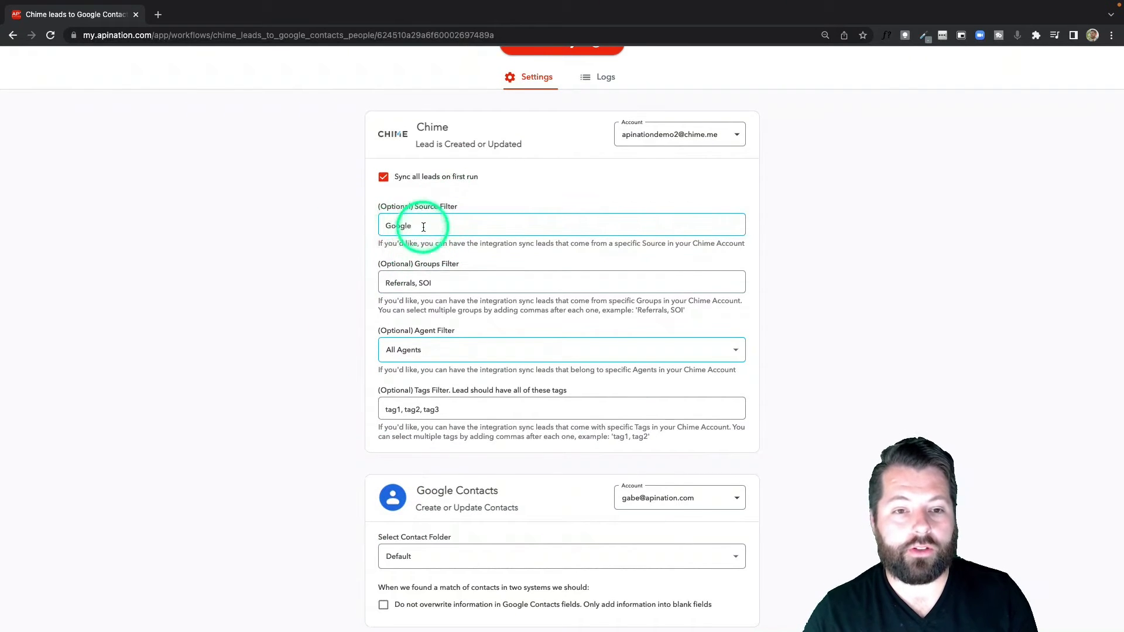
pyautogui.click(426, 226)
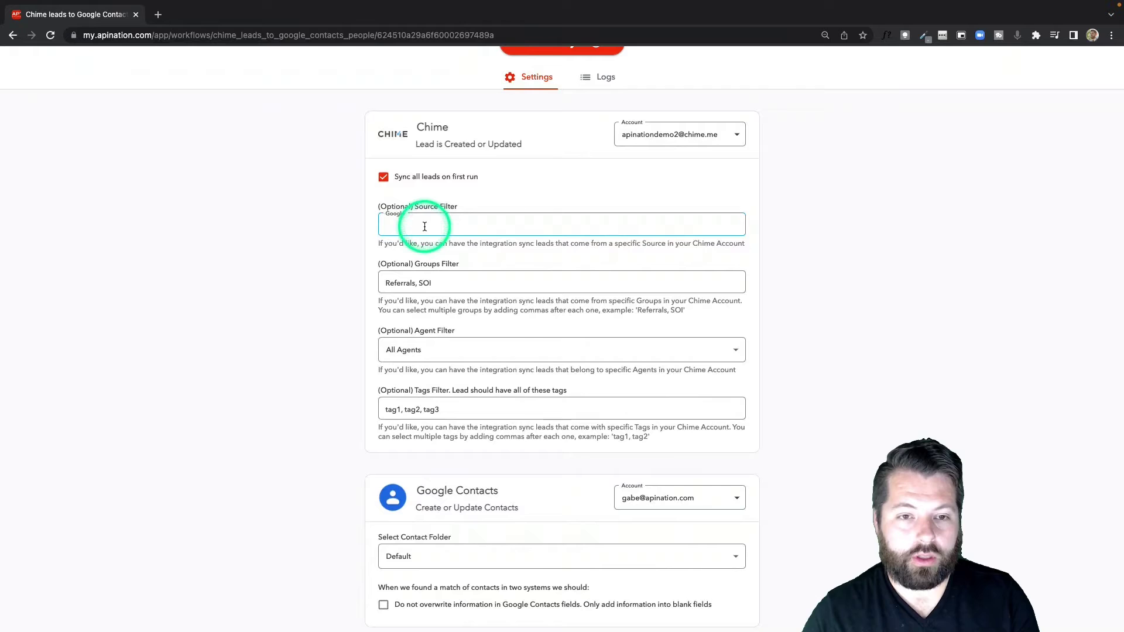
pyautogui.write('Open House')
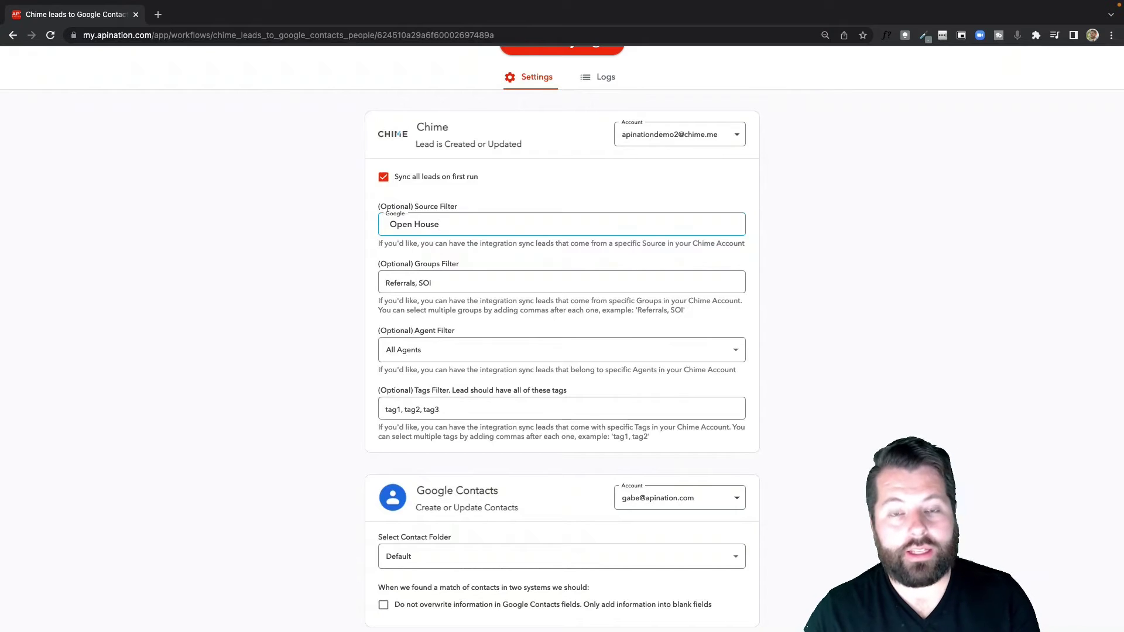
pyautogui.press('super+a')
pyautogui.write('Fa')
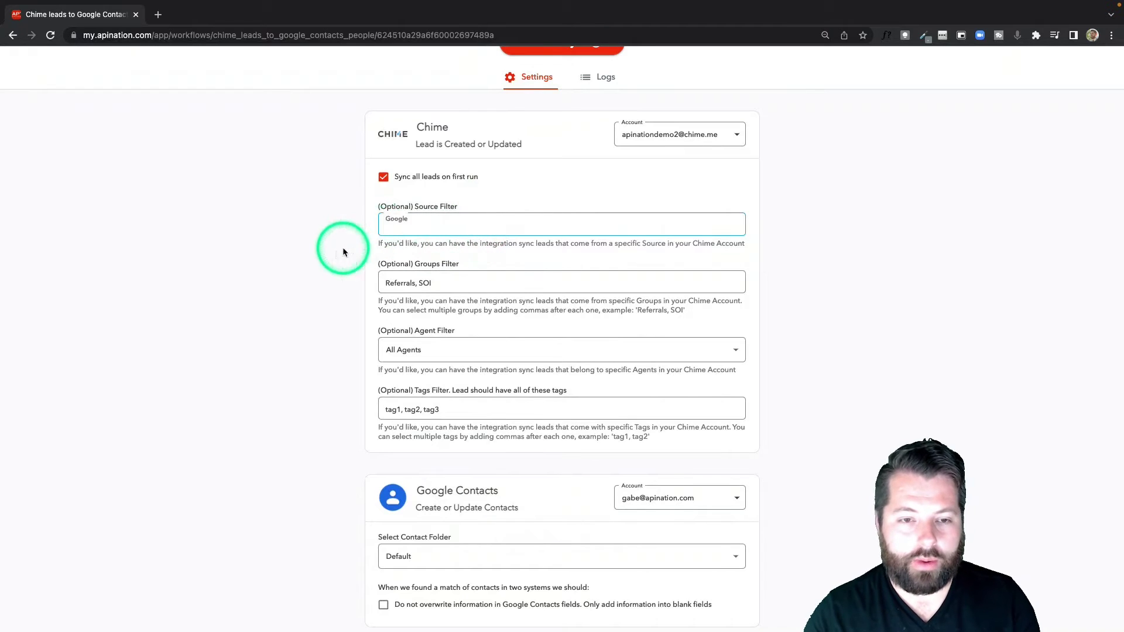
pyautogui.scroll(-1, 370, 351)
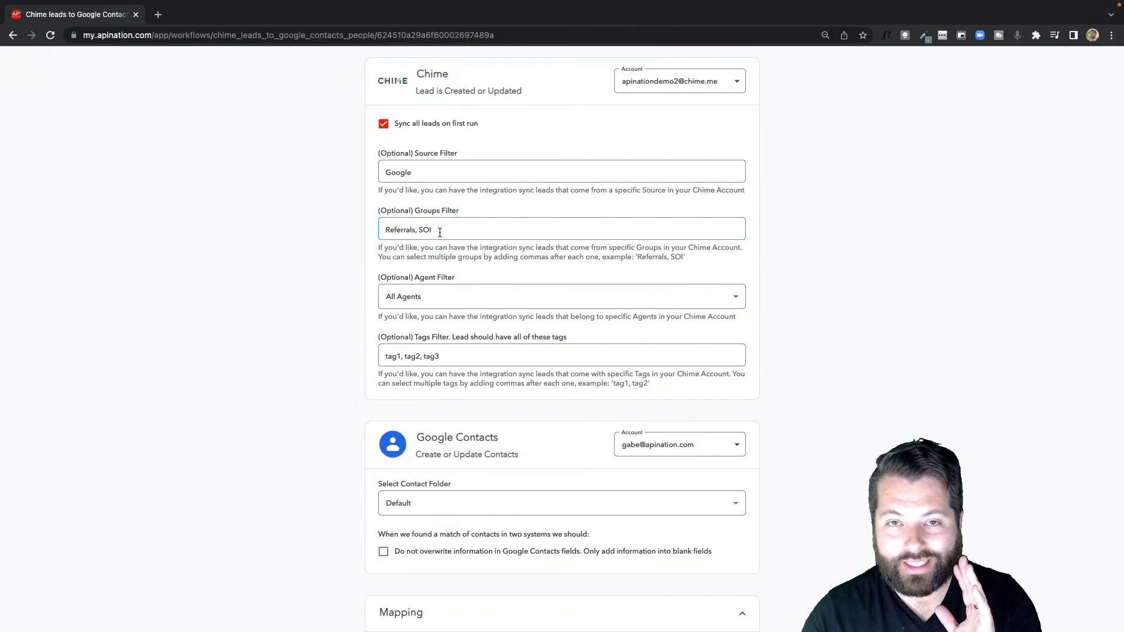
pyautogui.scroll(-2, 430, 264)
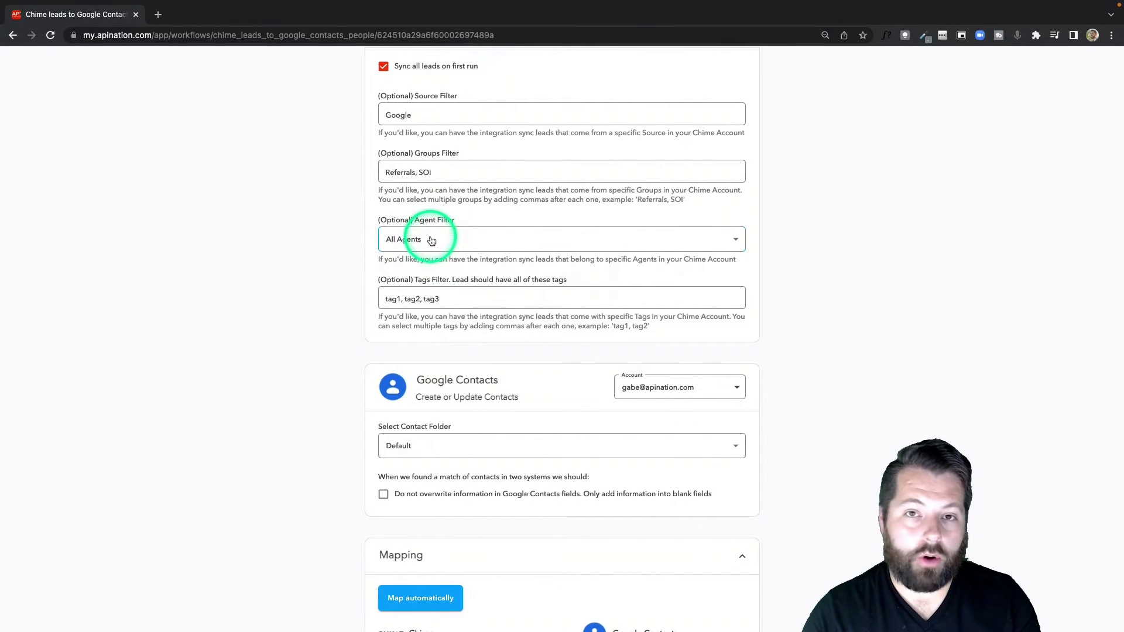
pyautogui.click(431, 240)
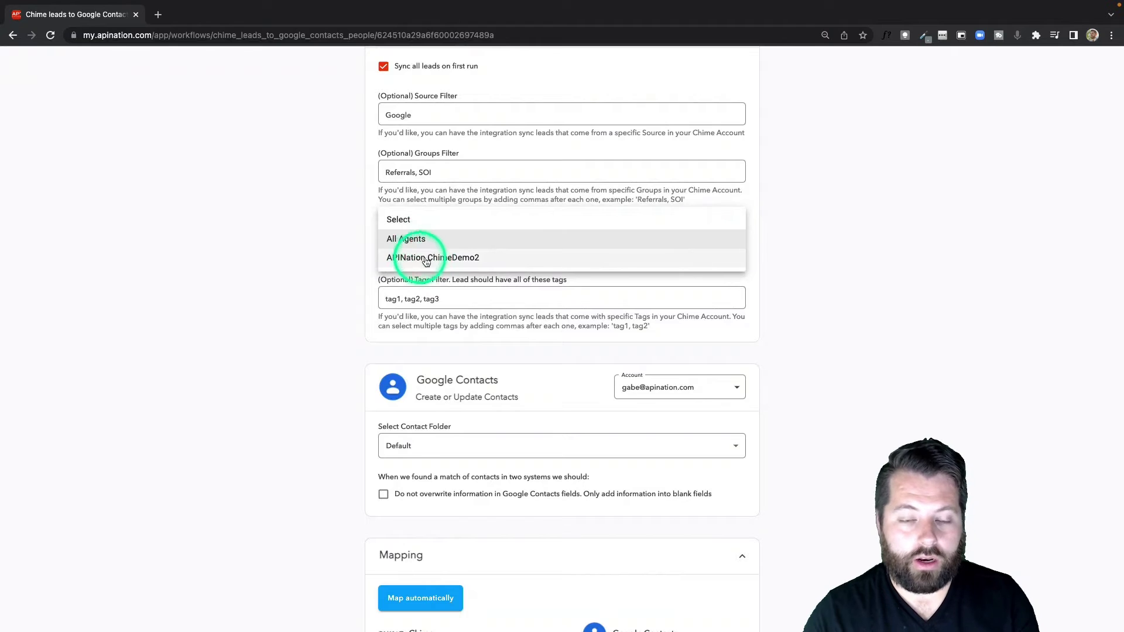
pyautogui.click(424, 261)
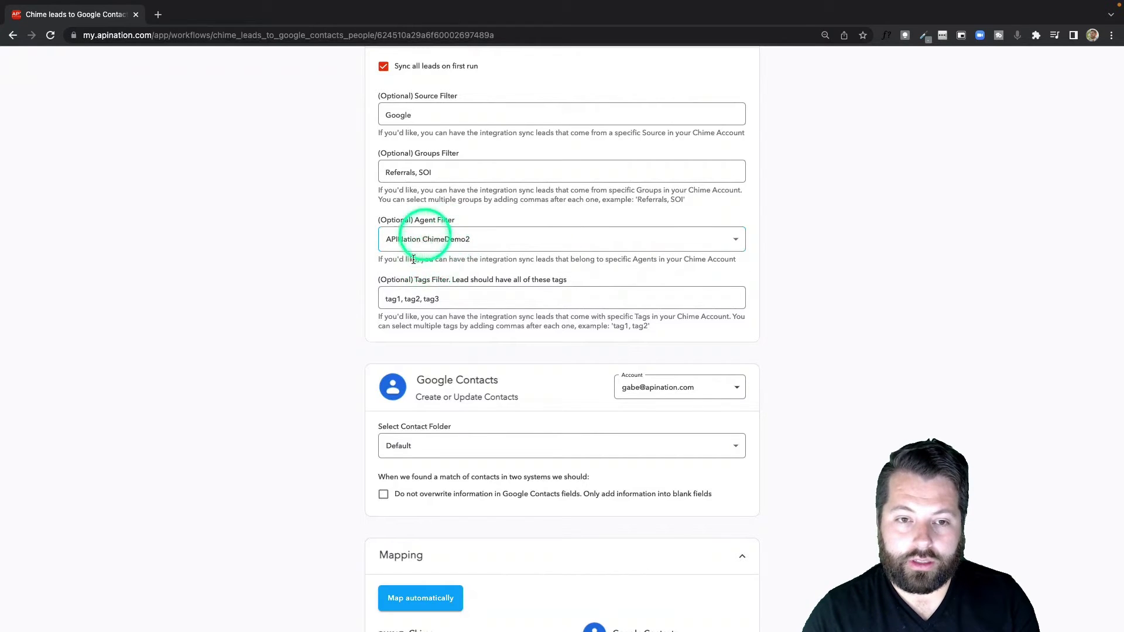
pyautogui.click(413, 435)
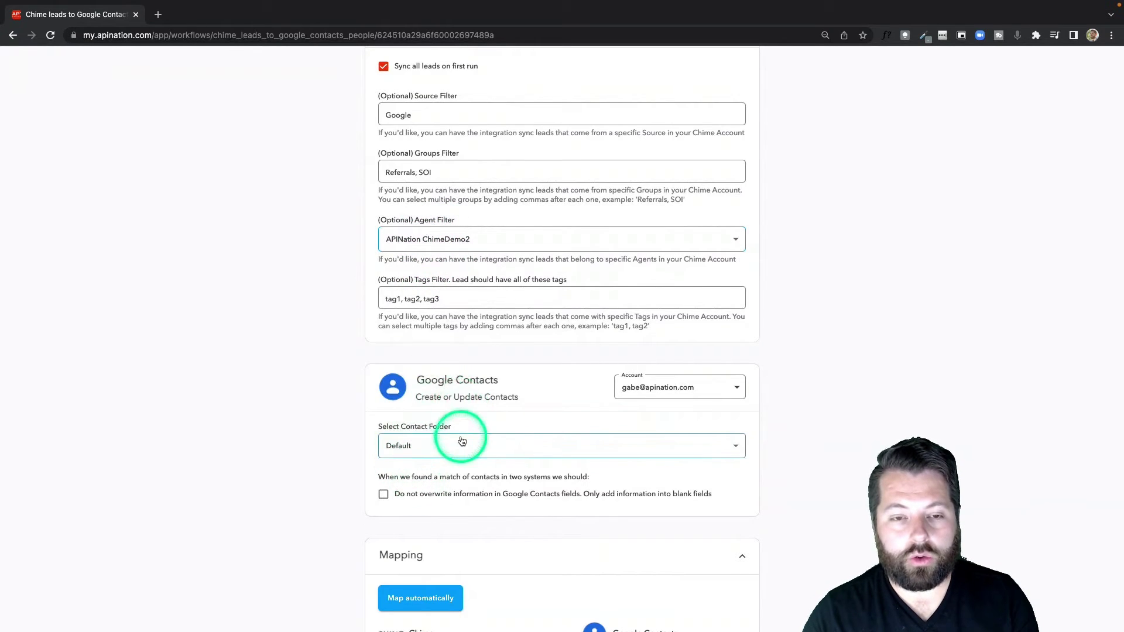
pyautogui.click(444, 239)
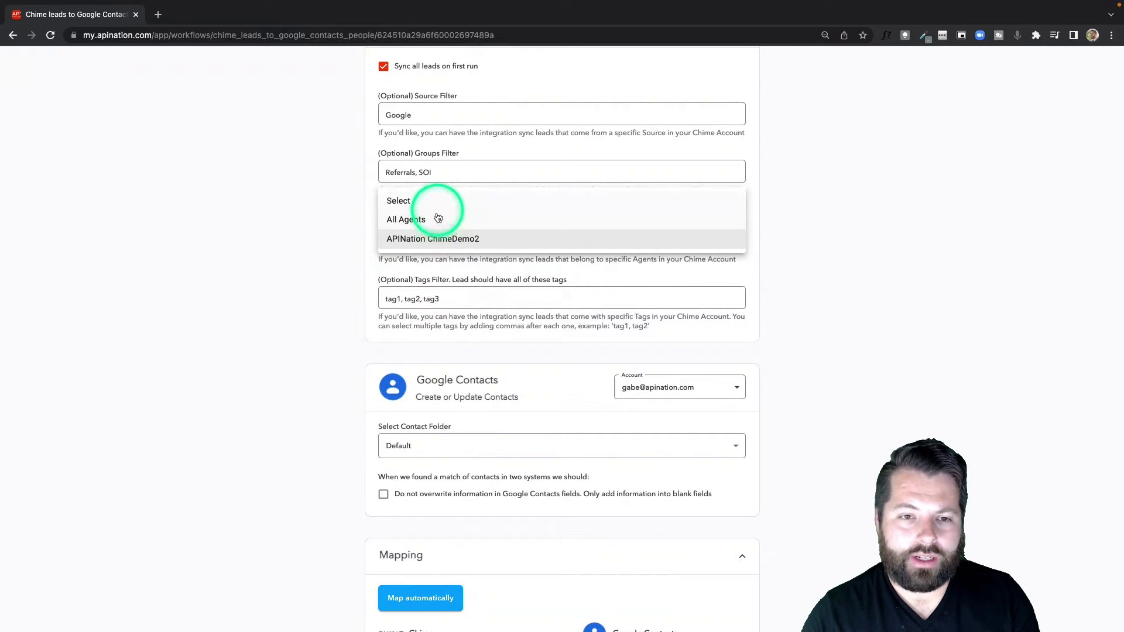
pyautogui.click(434, 220)
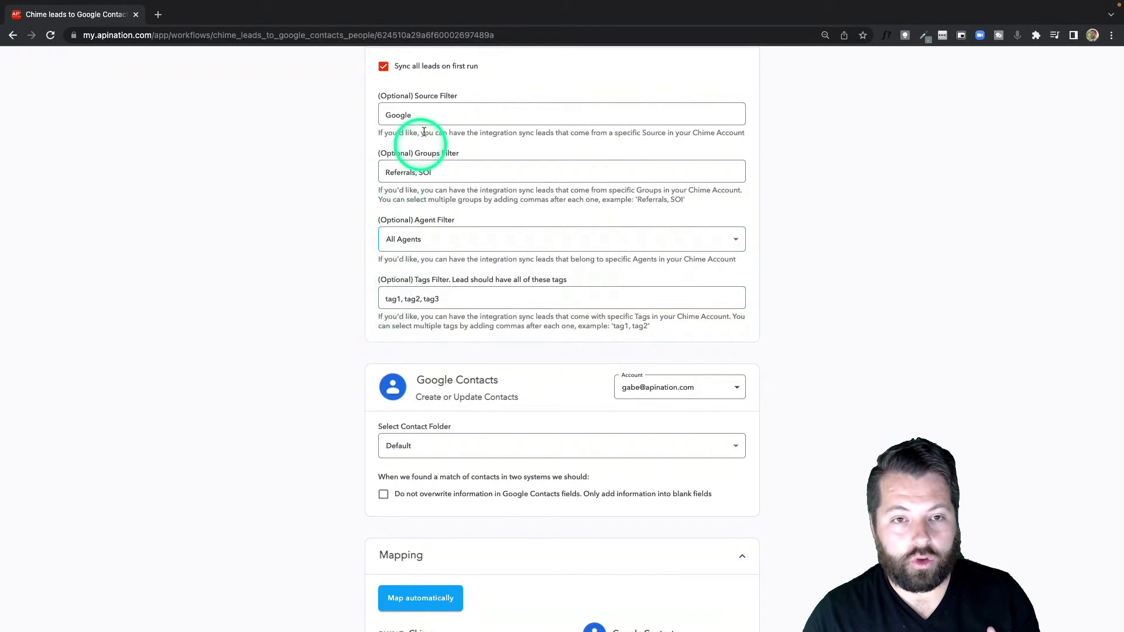
pyautogui.click(407, 300)
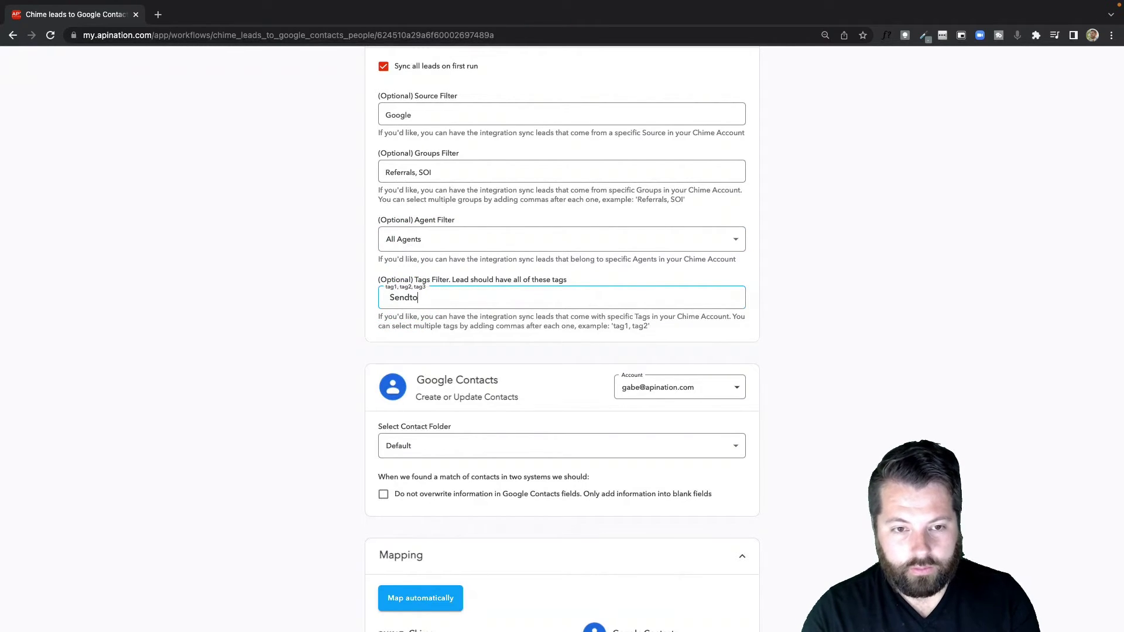
pyautogui.click(314, 315)
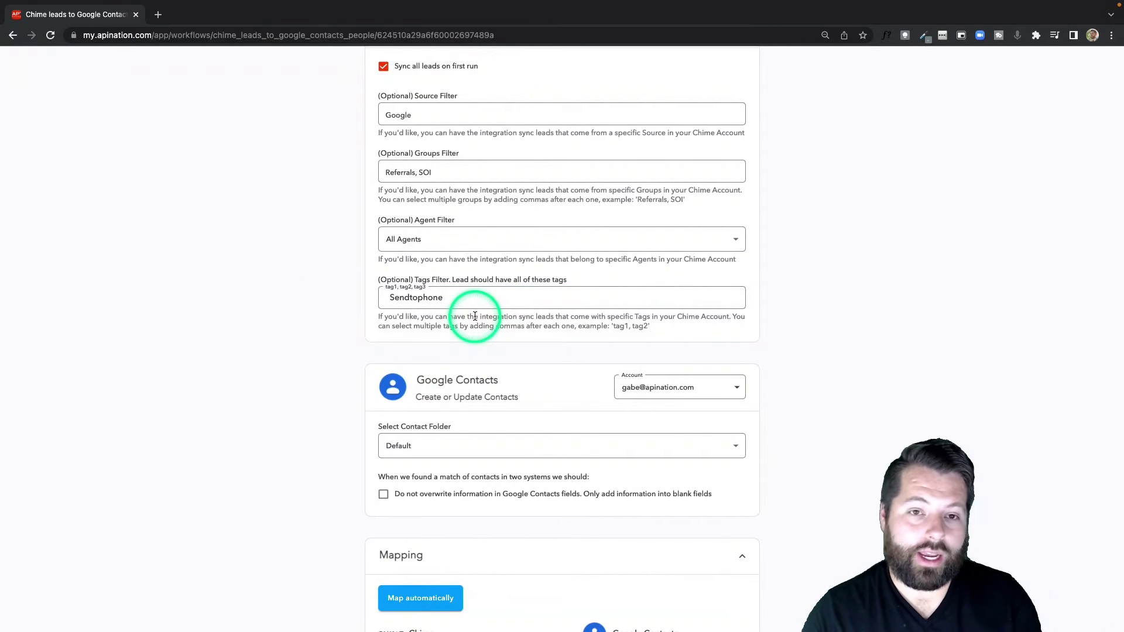
pyautogui.click(444, 300)
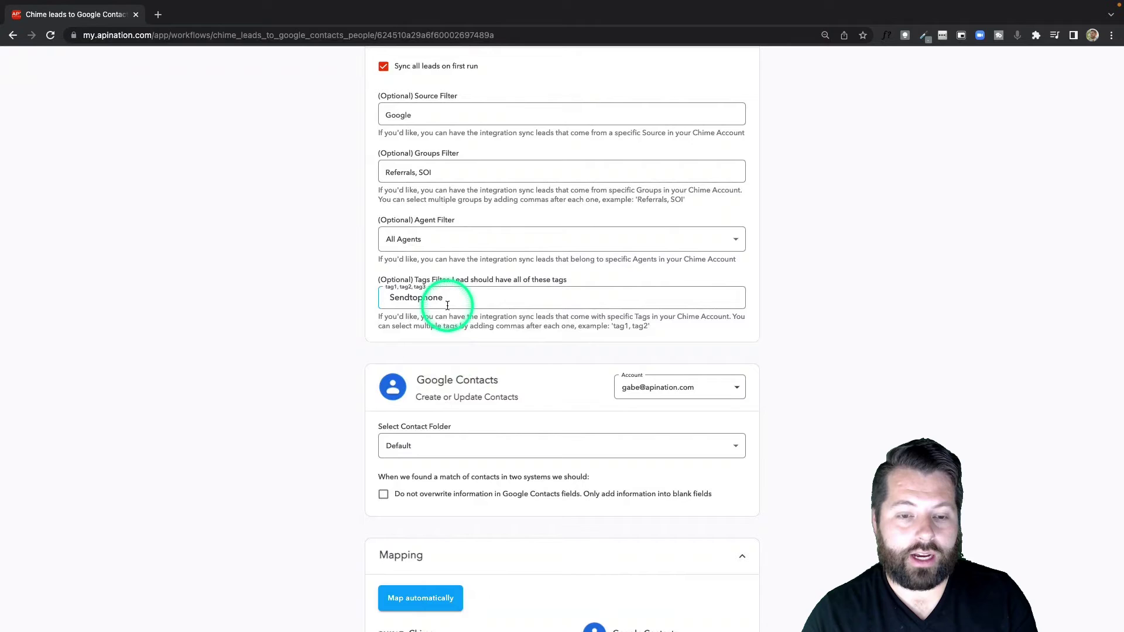
pyautogui.doubleClick(445, 298)
pyautogui.press('BackSpace')
pyautogui.click(363, 322)
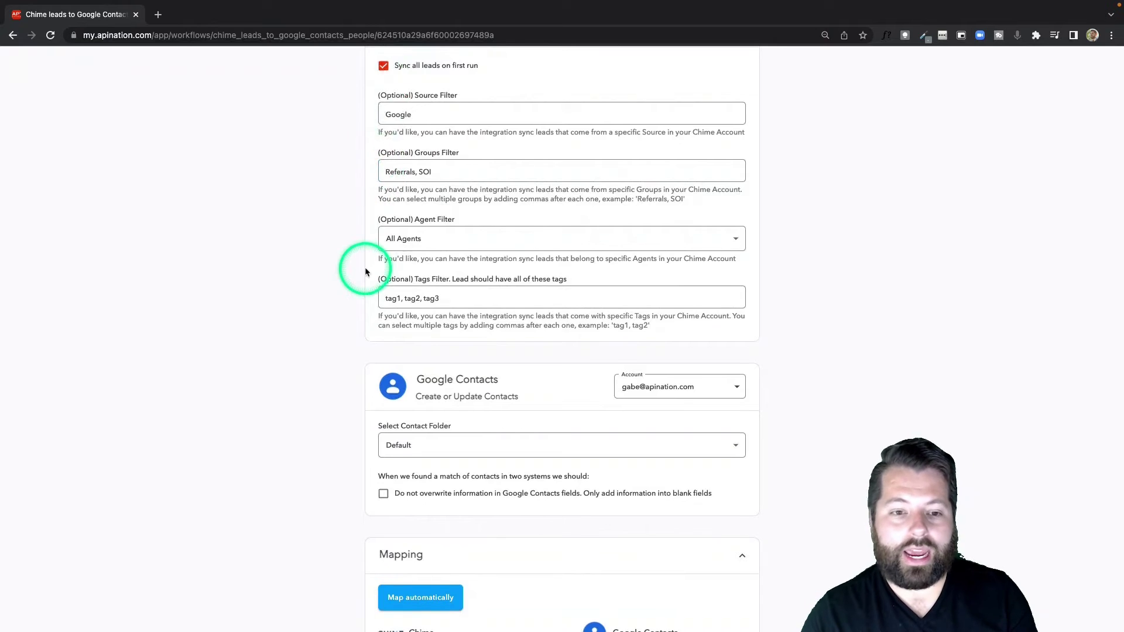
pyautogui.scroll(-3, 364, 271)
pyautogui.scroll(3, 319, 319)
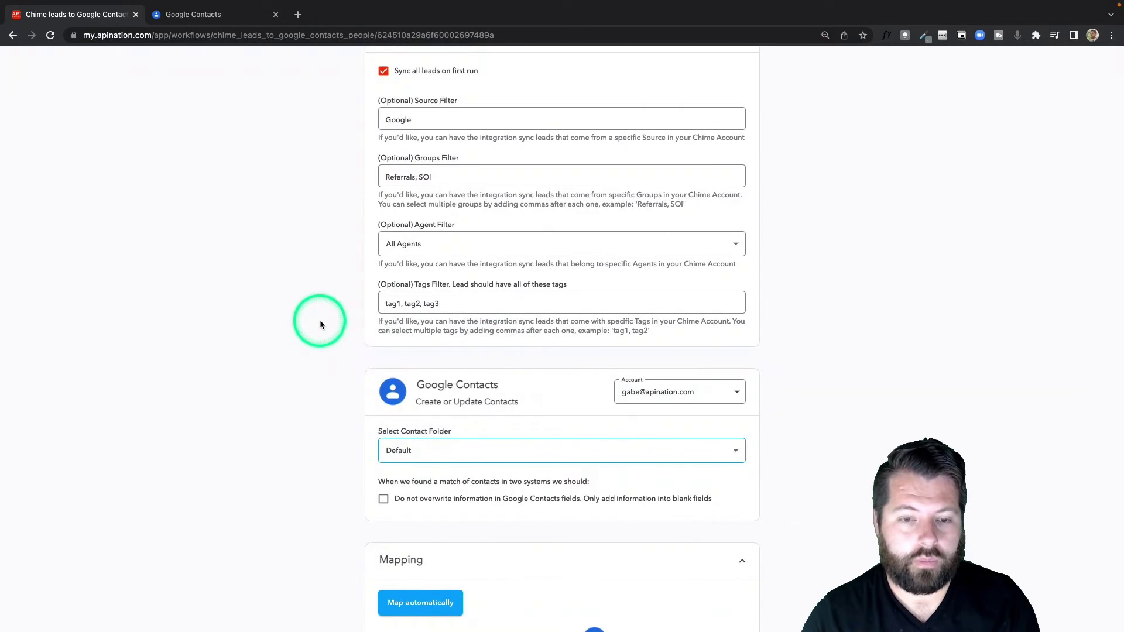
pyautogui.scroll(-2, 320, 320)
pyautogui.scroll(-1, 320, 324)
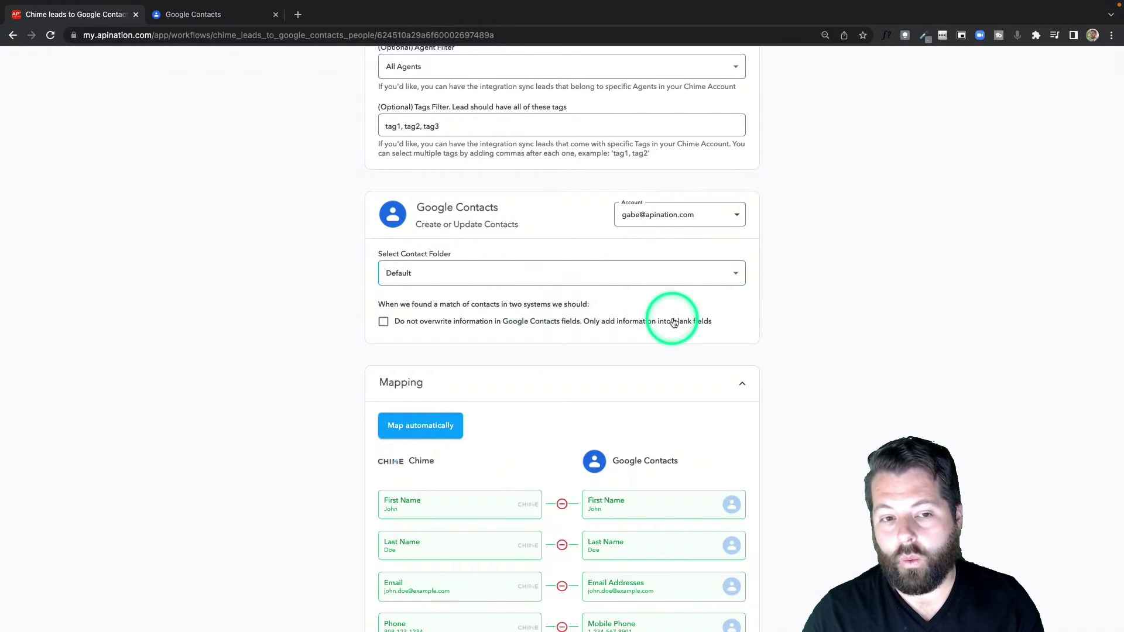
# Send synced contacts to a new 'Chime' folder and tick 'Do not overwrite information'.
pyautogui.click(737, 283)
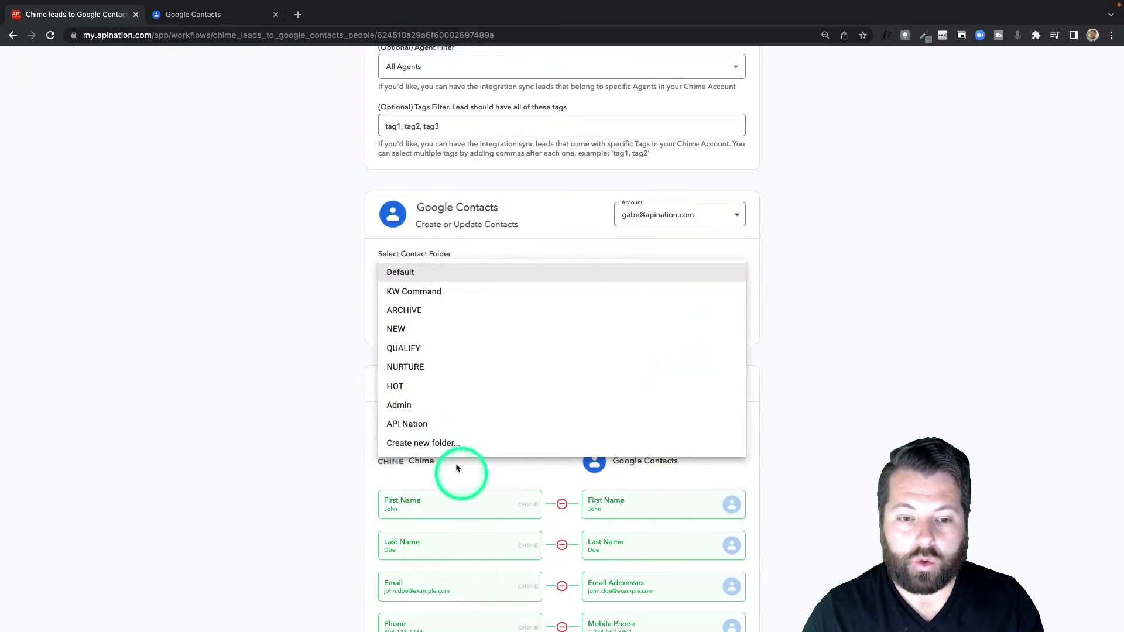
pyautogui.click(445, 446)
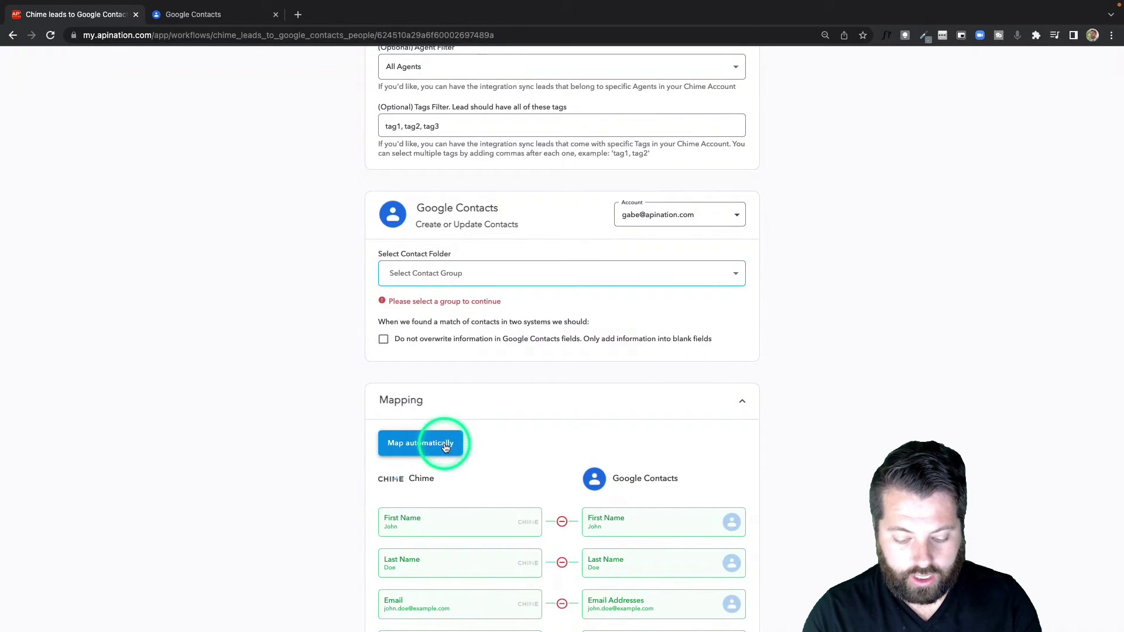
pyautogui.write('Chime')
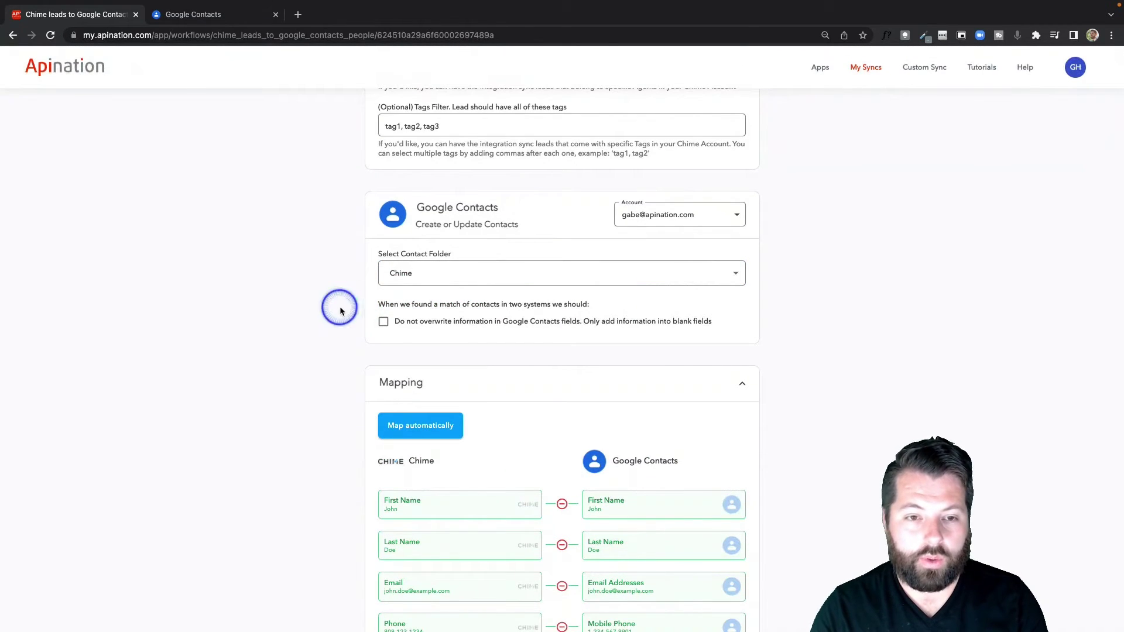
pyautogui.click(385, 322)
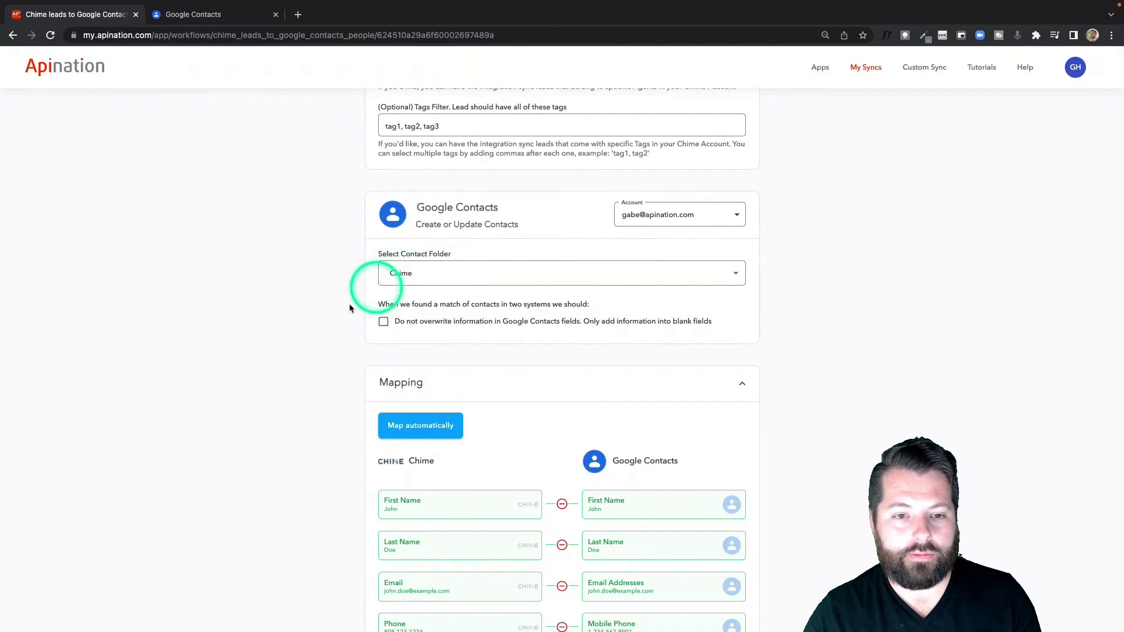
pyautogui.click(384, 322)
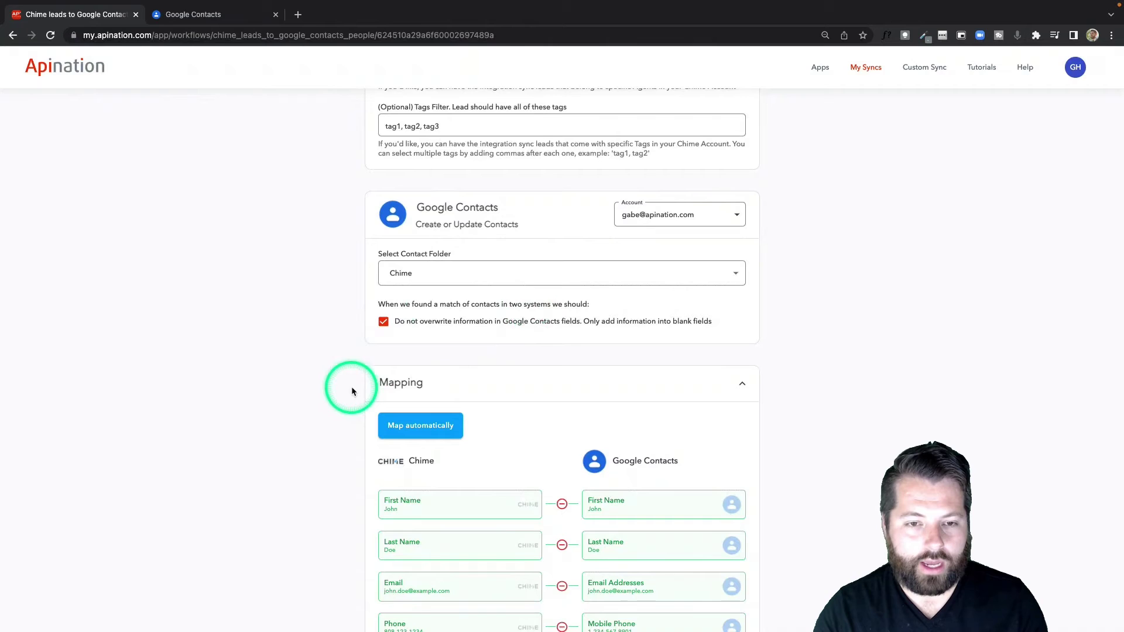
# In the Mapping list, link Chime's Second Phone field to the Business Phone field.
pyautogui.scroll(-3, 352, 391)
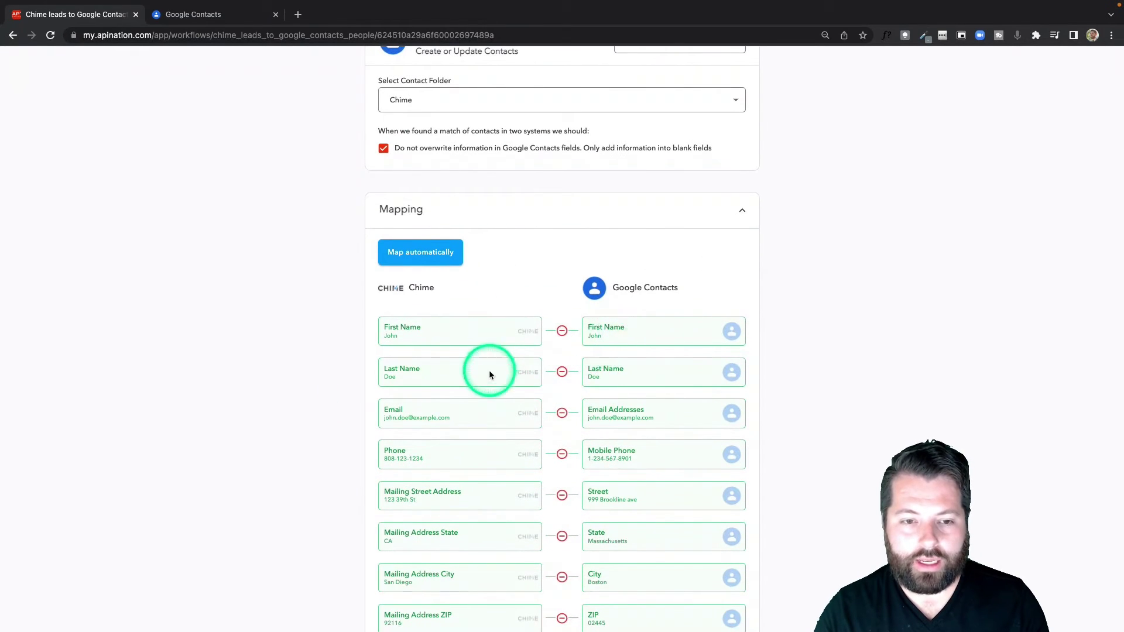
pyautogui.scroll(-3, 535, 439)
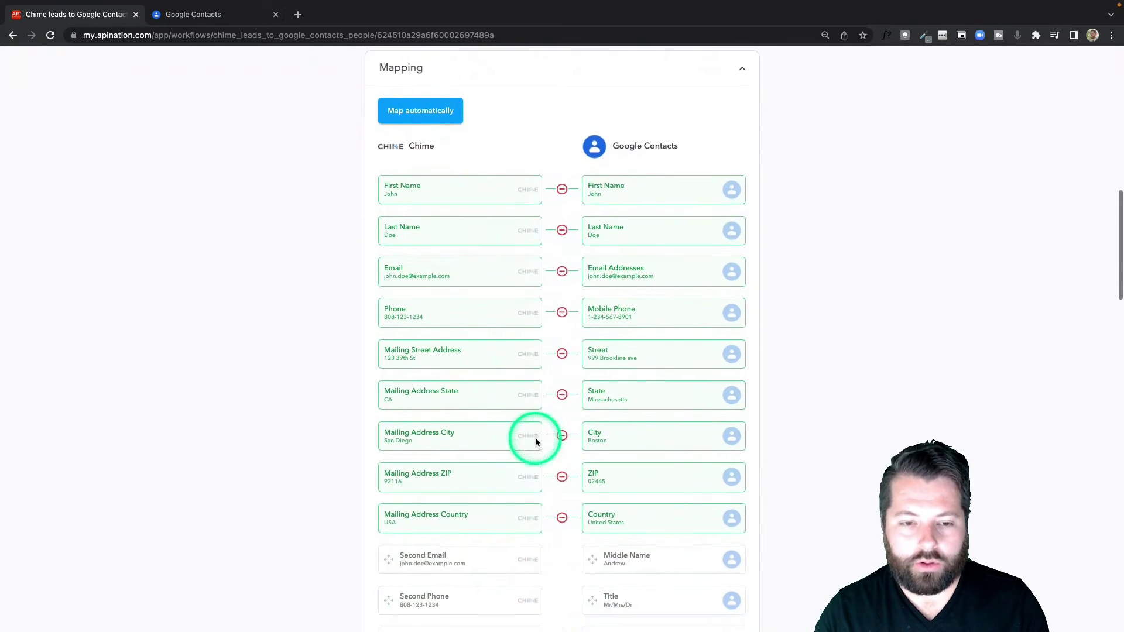
pyautogui.scroll(-2, 535, 441)
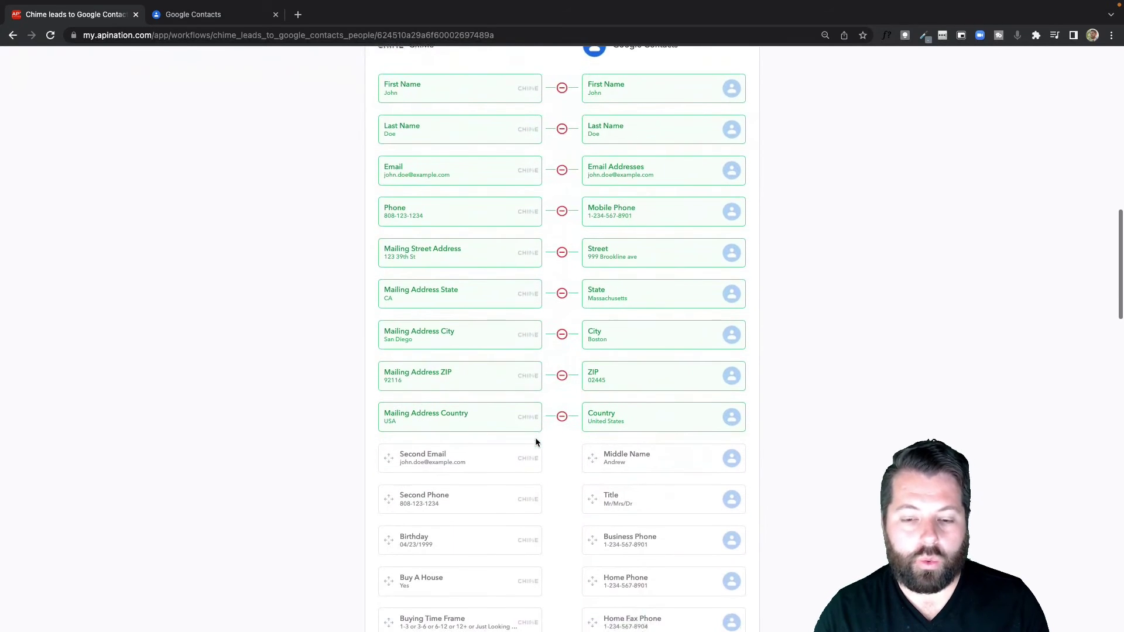
pyautogui.scroll(-2, 535, 442)
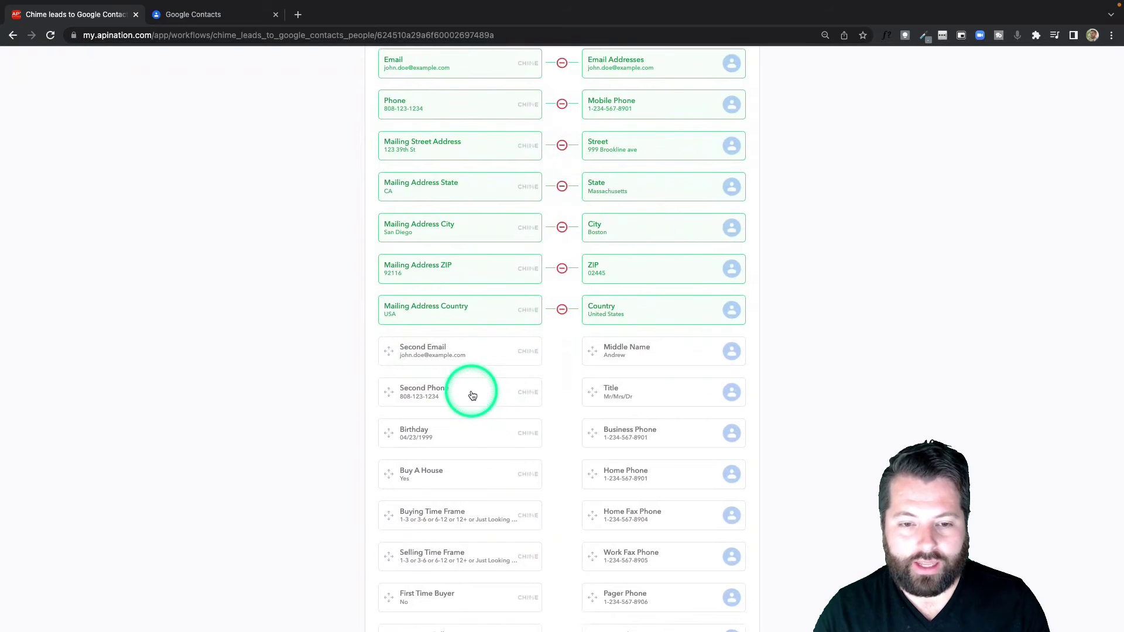
pyautogui.moveTo(473, 396); pyautogui.dragTo(607, 435)
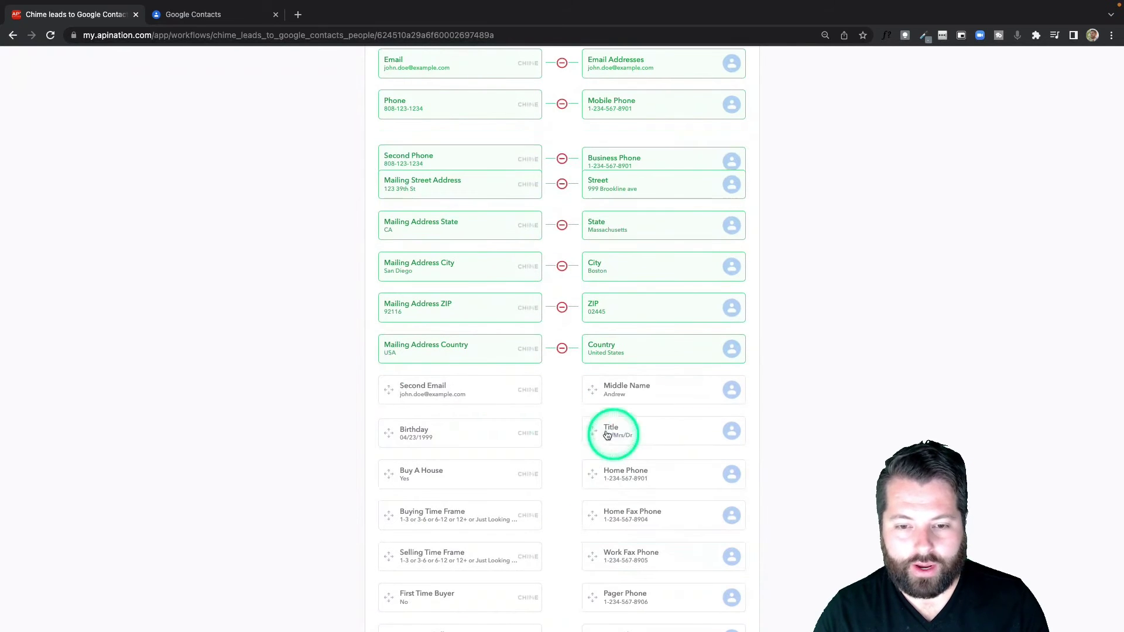
pyautogui.scroll(15, 564, 323)
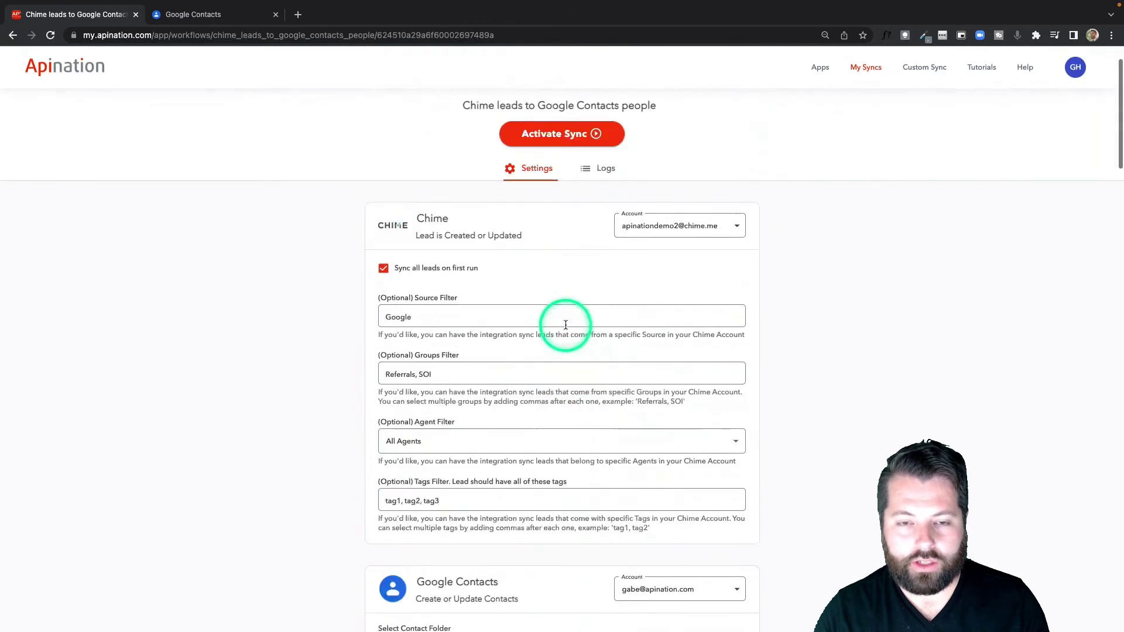
pyautogui.scroll(2, 565, 325)
# Activate the Chime-to-Google sync, then create 'Google Contacts contacts into Chime' from Chime's integrations.
pyautogui.click(564, 195)
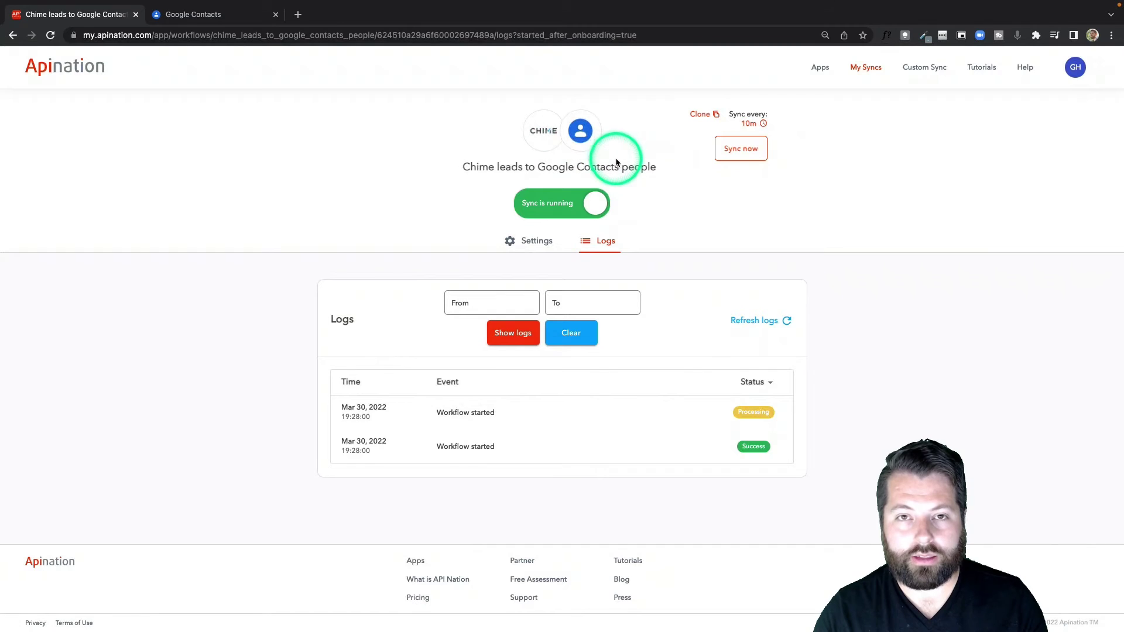
pyautogui.click(551, 136)
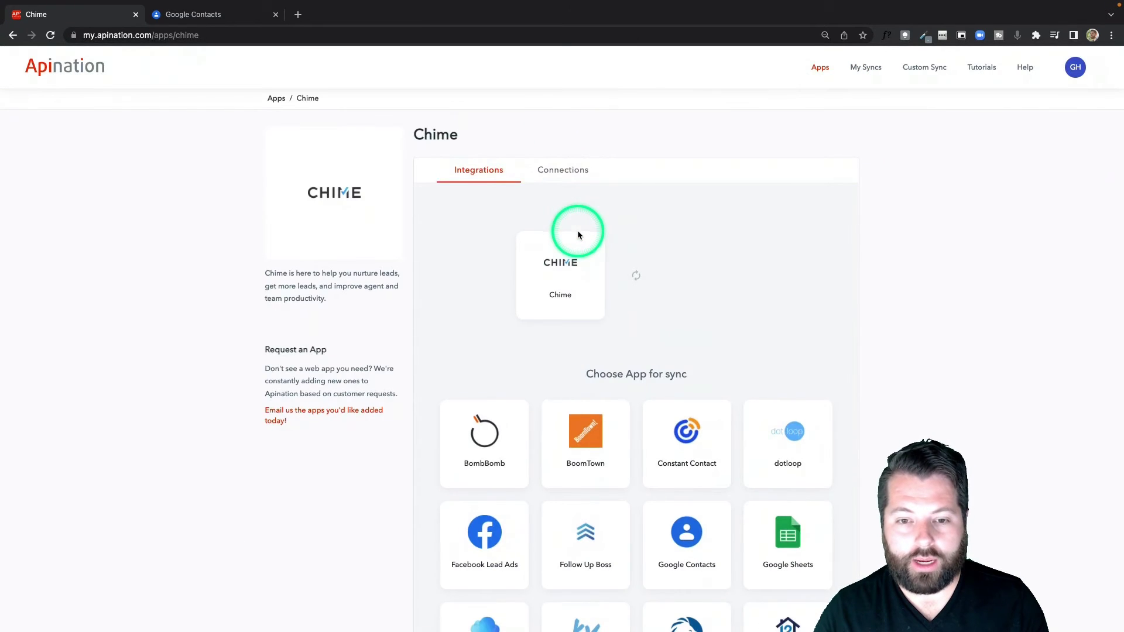
pyautogui.scroll(-3, 578, 234)
pyautogui.click(684, 452)
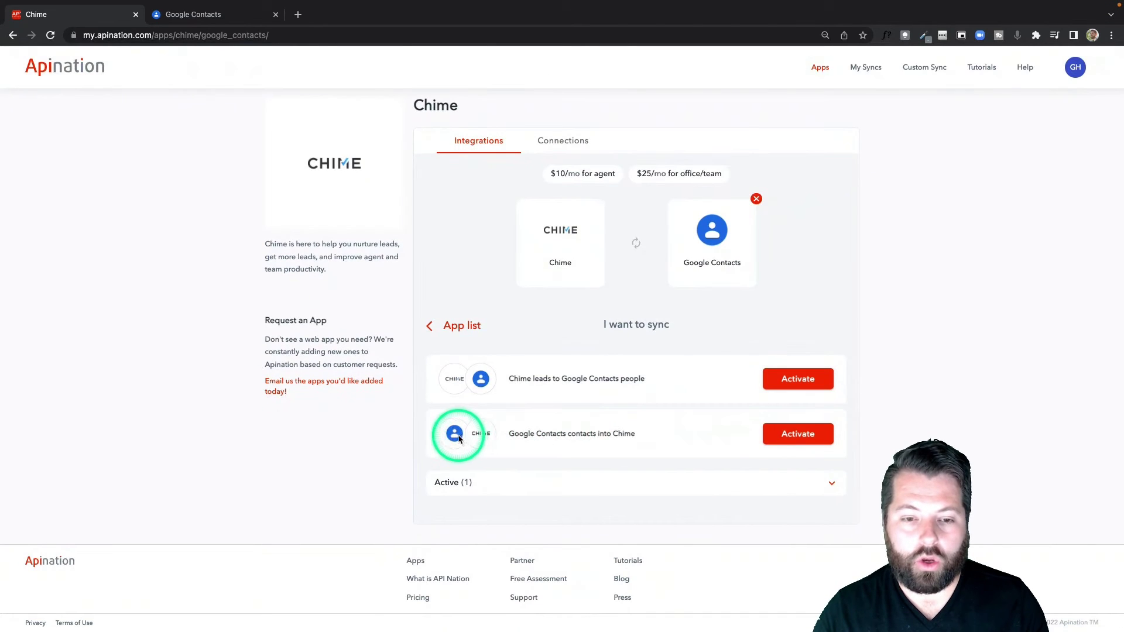
pyautogui.click(797, 434)
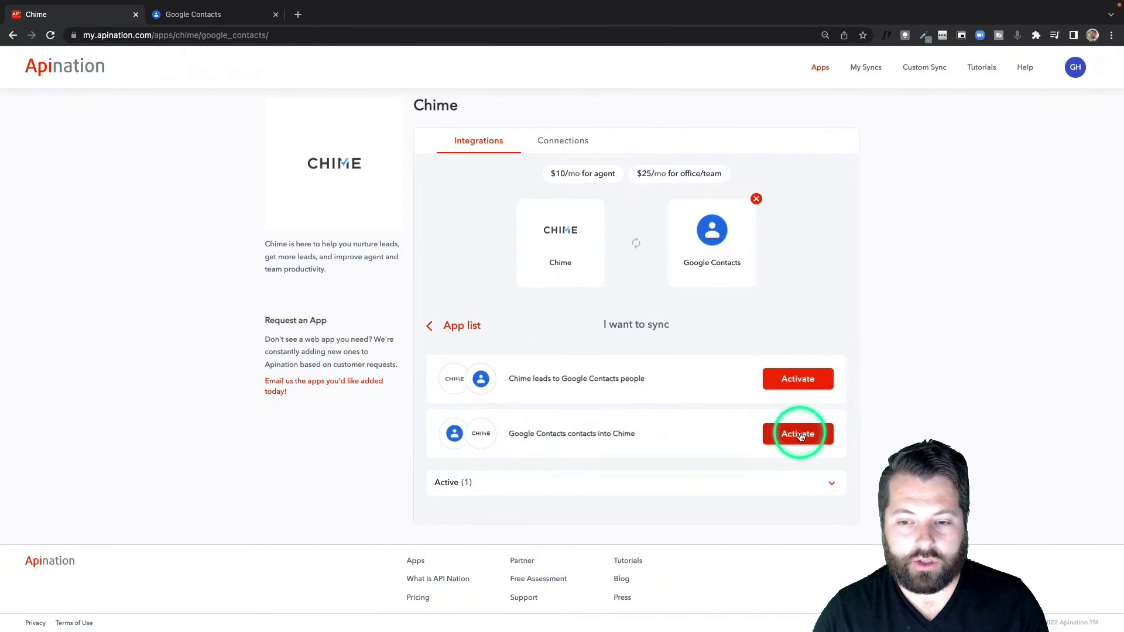
pyautogui.scroll(-1, 799, 436)
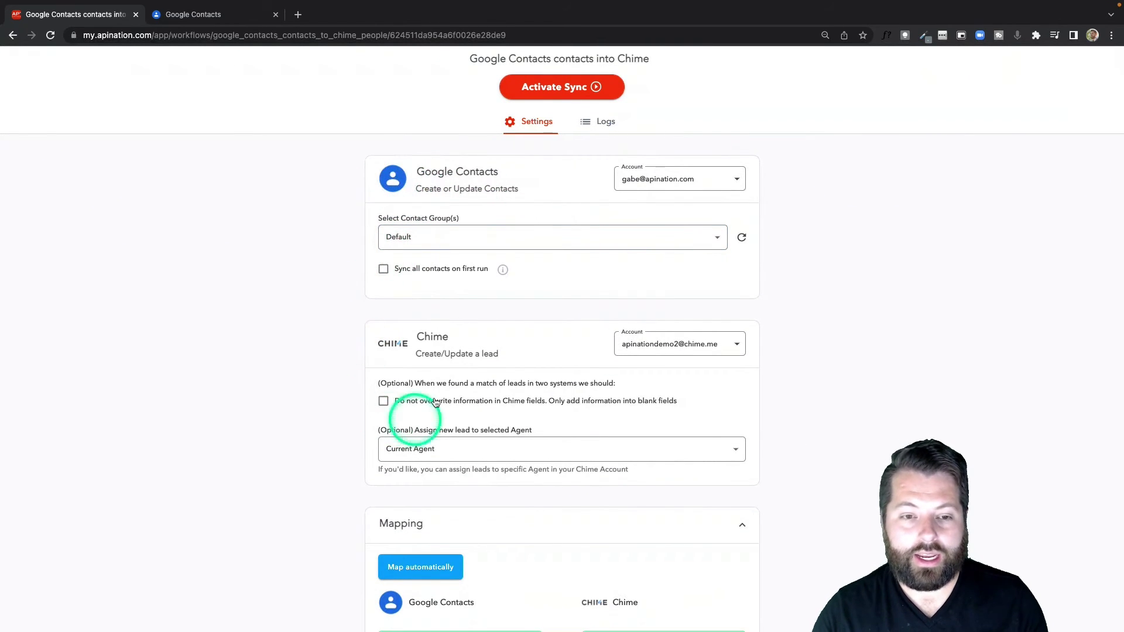
# In Select Contact Group(s), check the Chime group and uncheck Default.
pyautogui.click(455, 241)
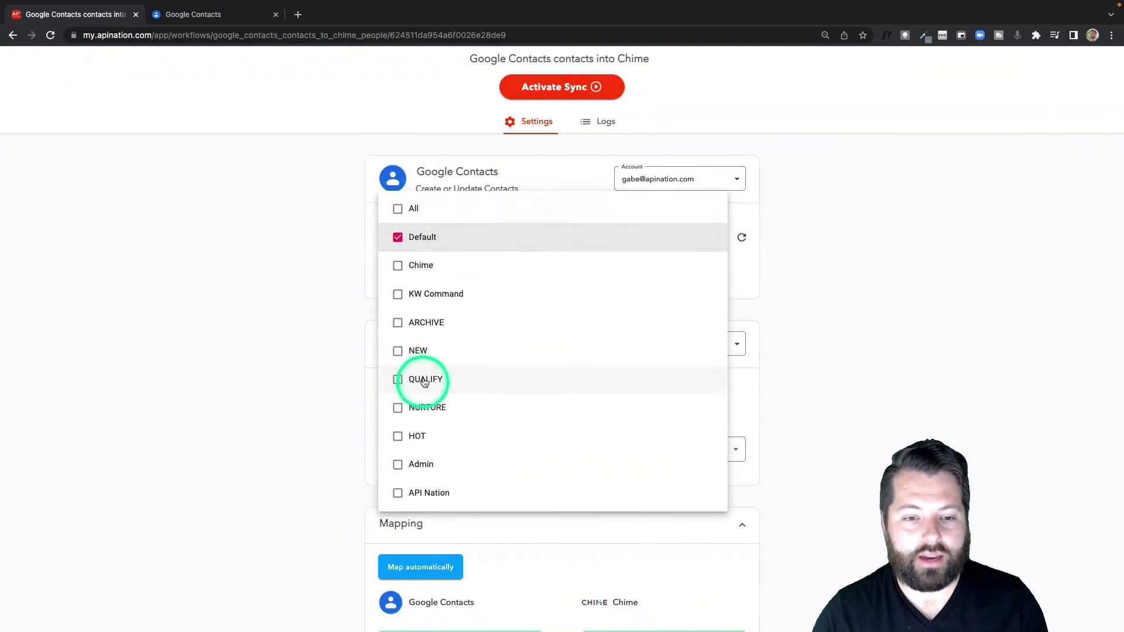
pyautogui.click(419, 263)
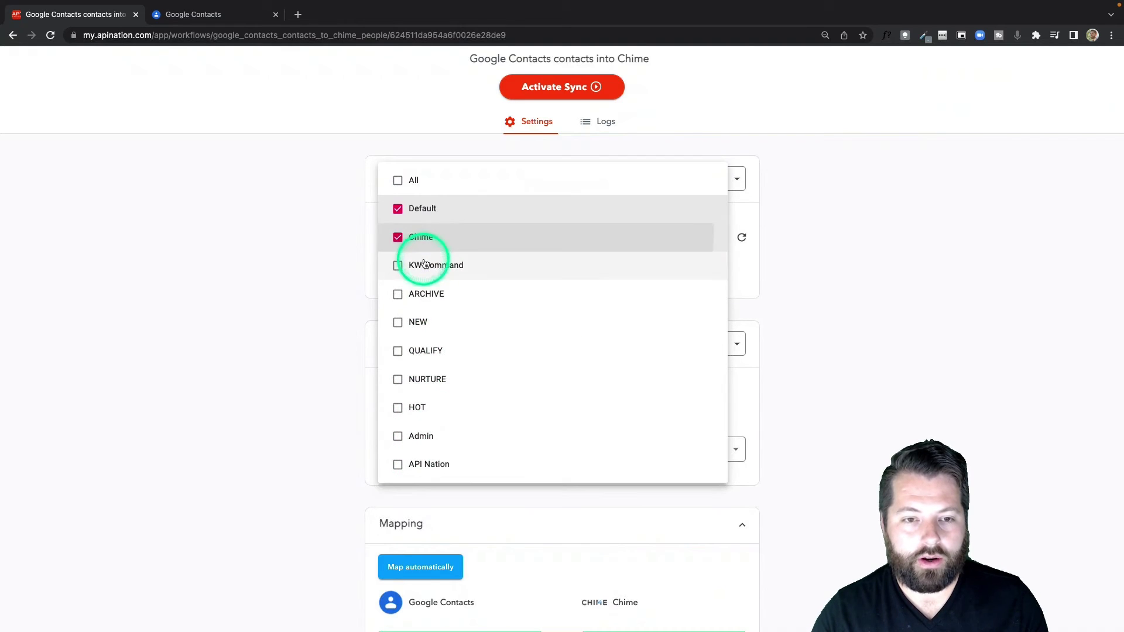
pyautogui.click(391, 212)
pyautogui.click(387, 273)
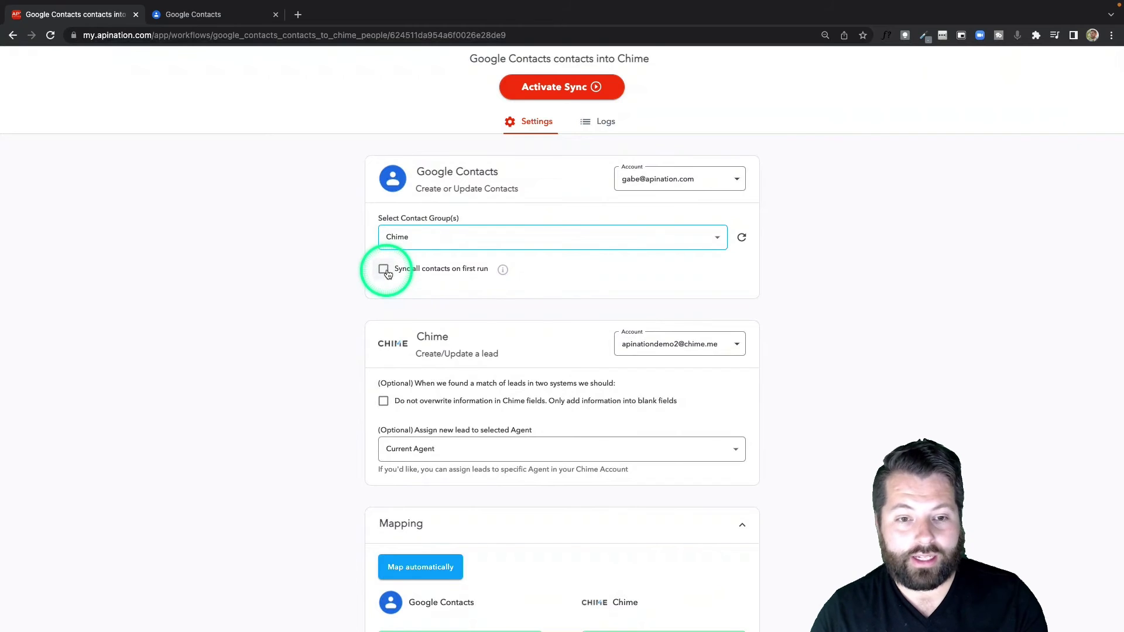
pyautogui.click(397, 252)
pyautogui.click(385, 273)
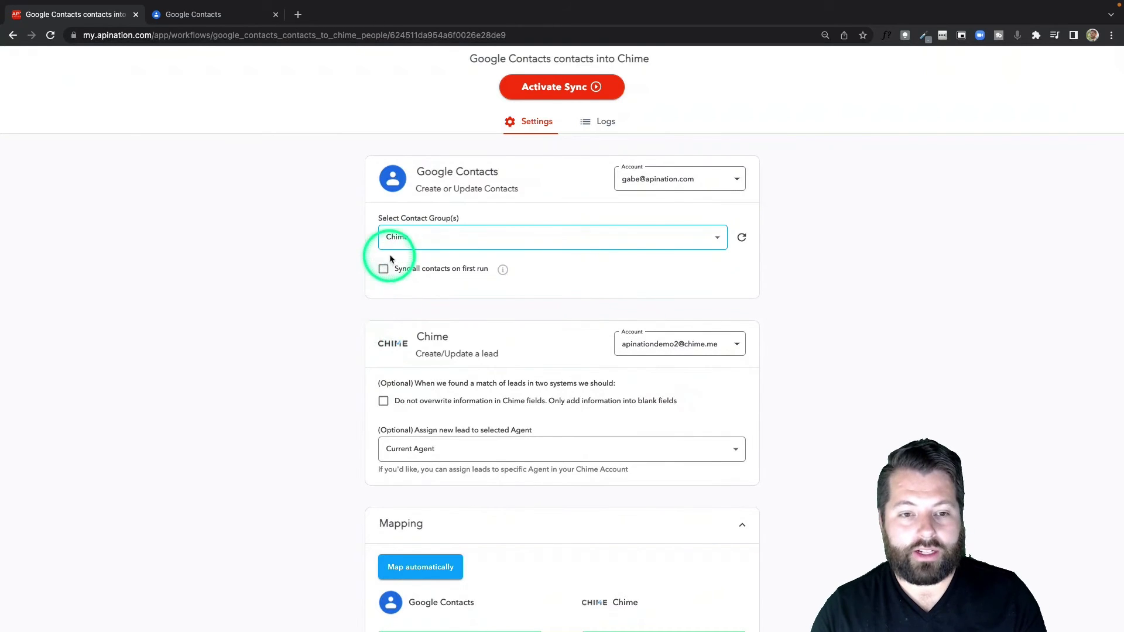
# Tick 'Do not overwrite information in Chime fields'.
pyautogui.scroll(-3, 381, 409)
pyautogui.click(377, 409)
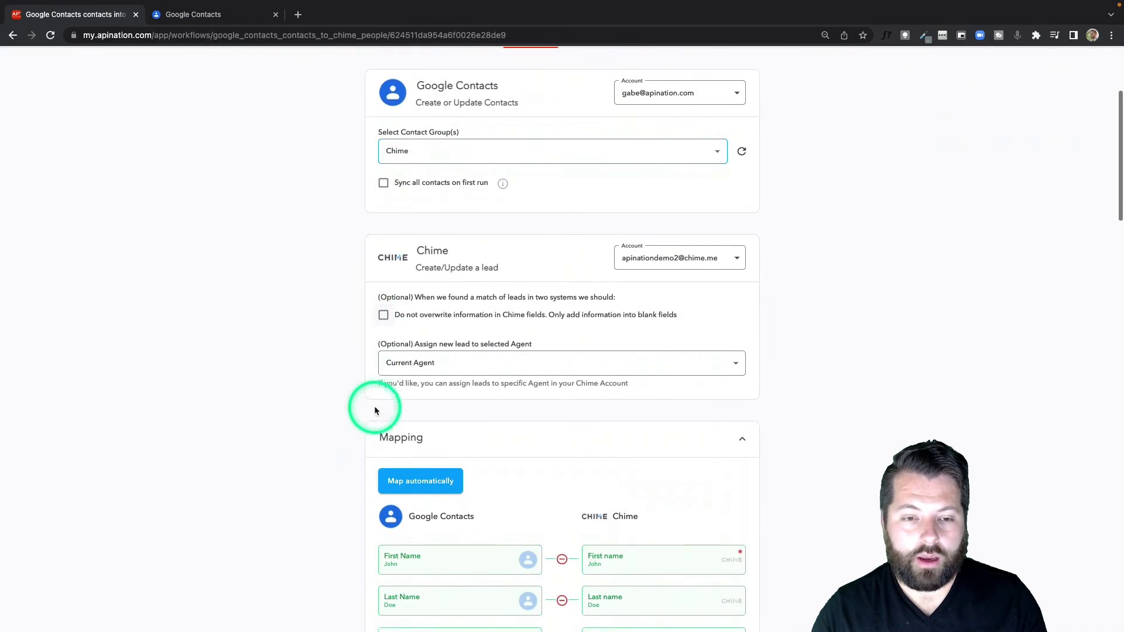
pyautogui.scroll(-3, 375, 410)
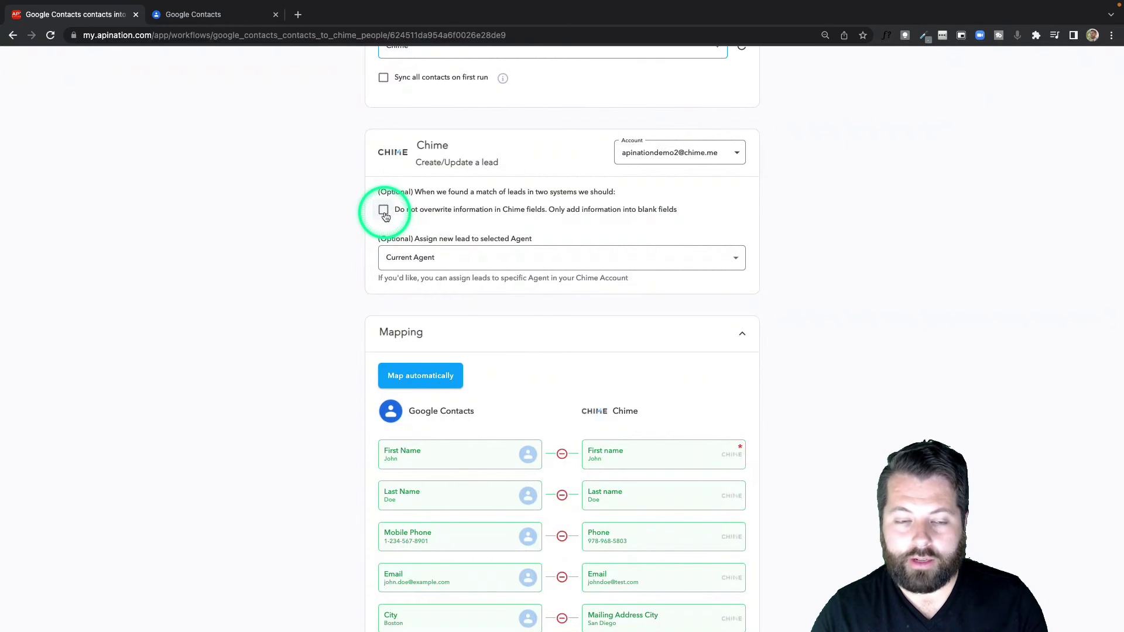
pyautogui.click(384, 211)
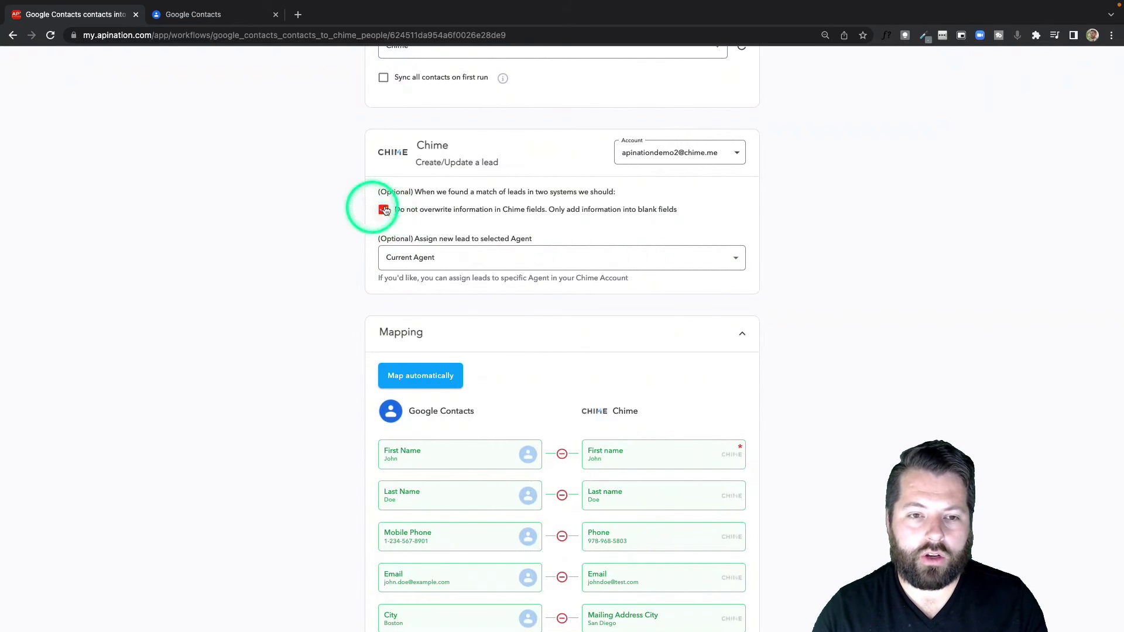
# Assign new leads to the demo agent instead of Current Agent, then review the mapping.
pyautogui.scroll(-2, 351, 244)
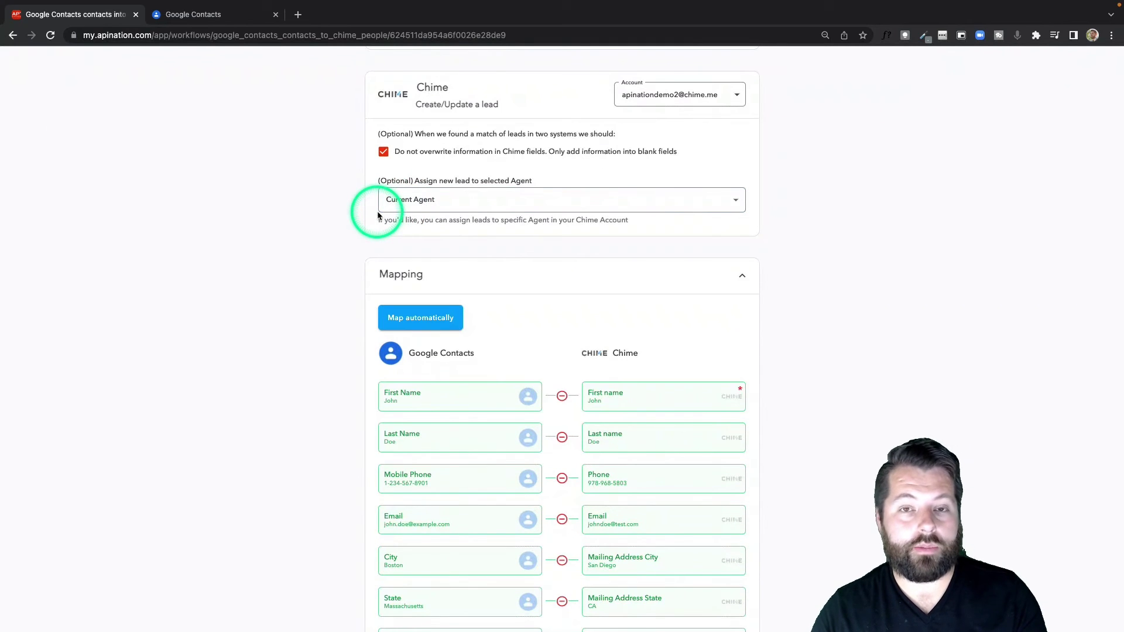
pyautogui.click(529, 201)
pyautogui.click(420, 229)
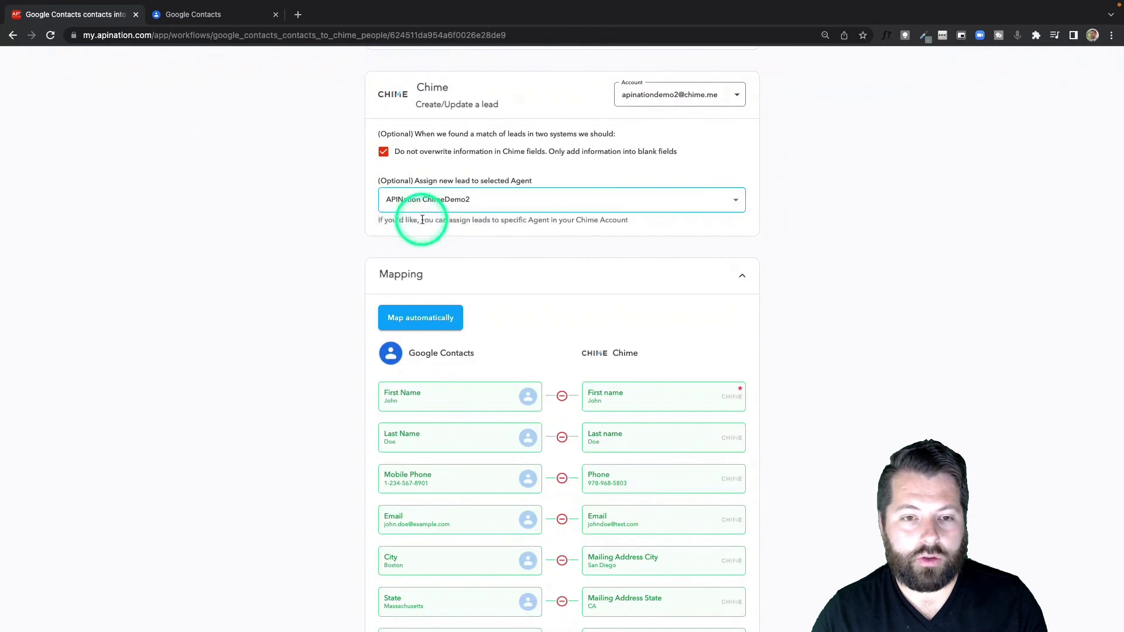
pyautogui.scroll(-3, 364, 269)
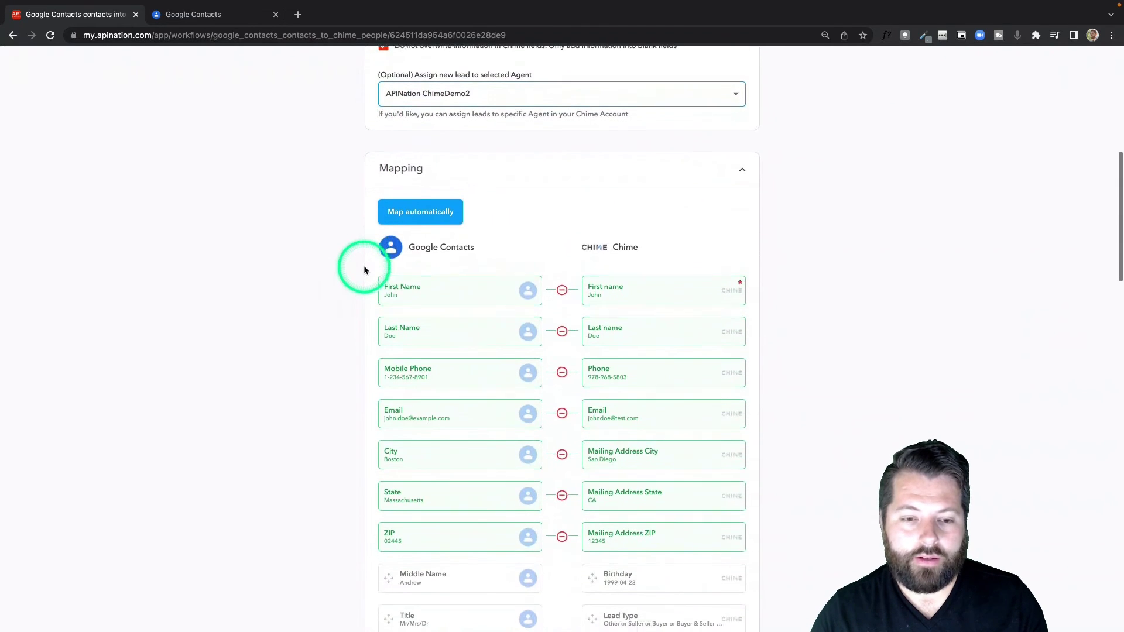
pyautogui.scroll(-5, 537, 346)
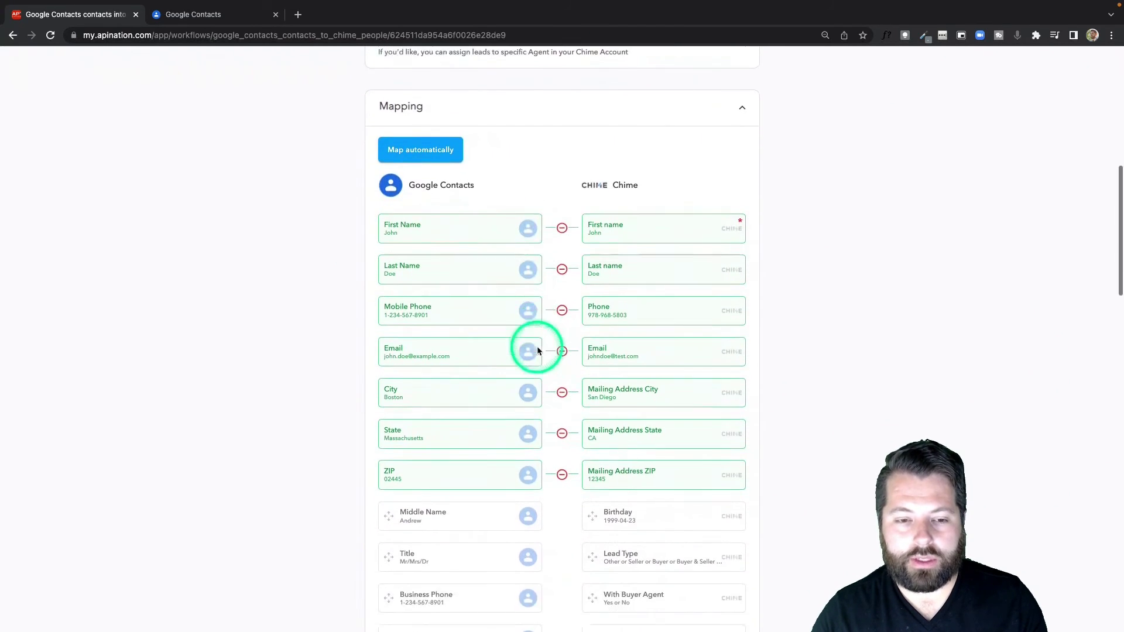
pyautogui.scroll(-4, 537, 349)
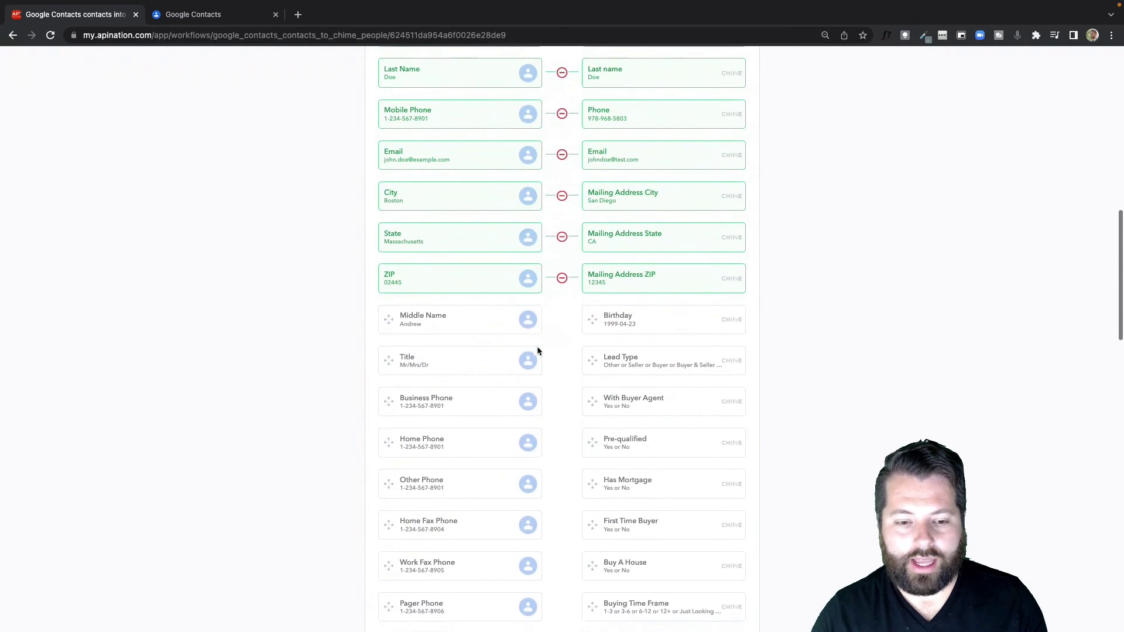
pyautogui.scroll(20, 538, 351)
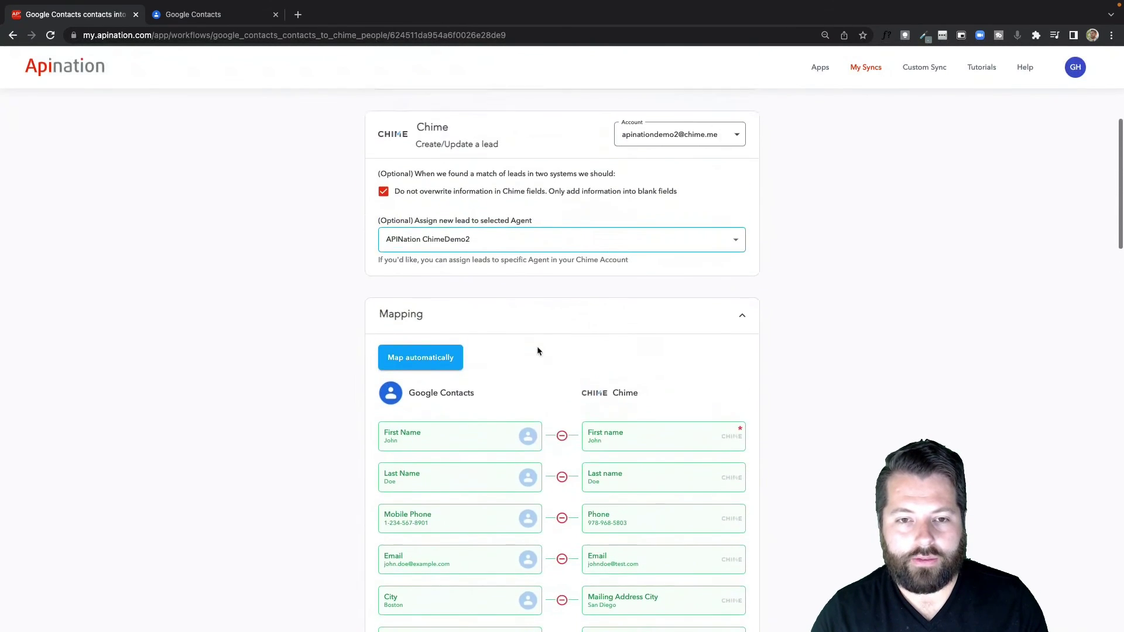
# Activate the Google Contacts to Chime sync and view My Syncs with both syncs active.
pyautogui.click(578, 199)
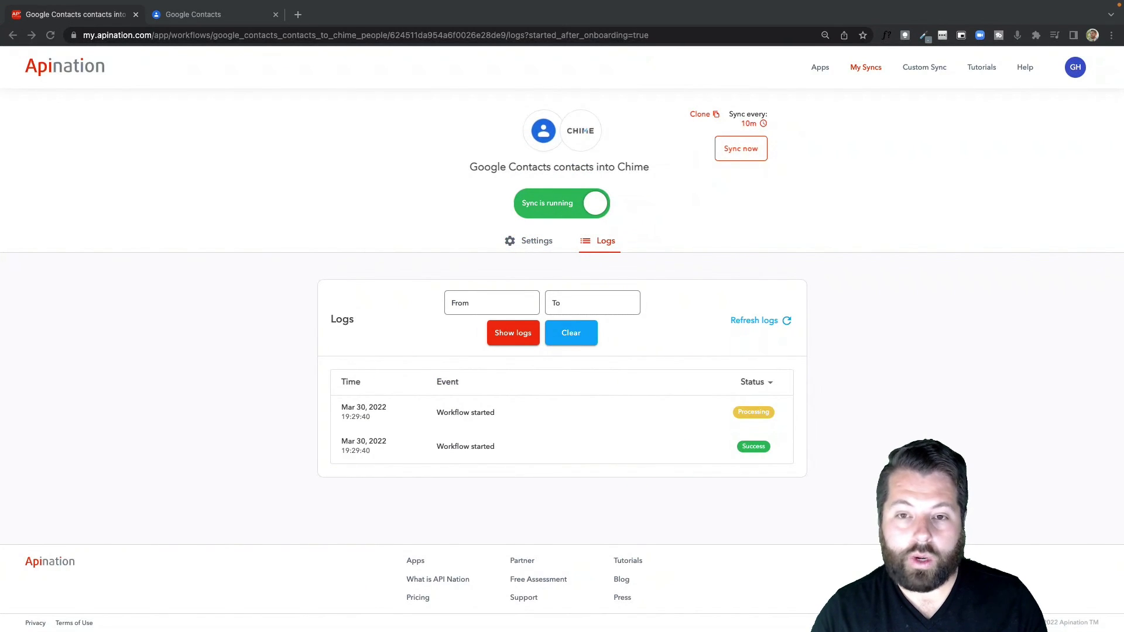
pyautogui.click(869, 71)
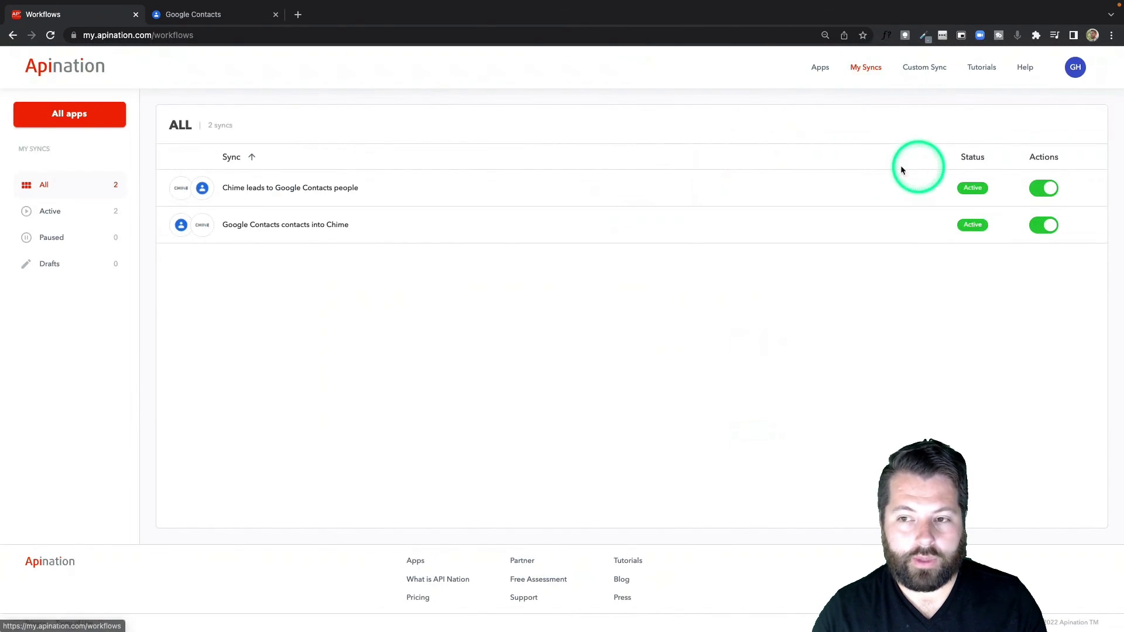